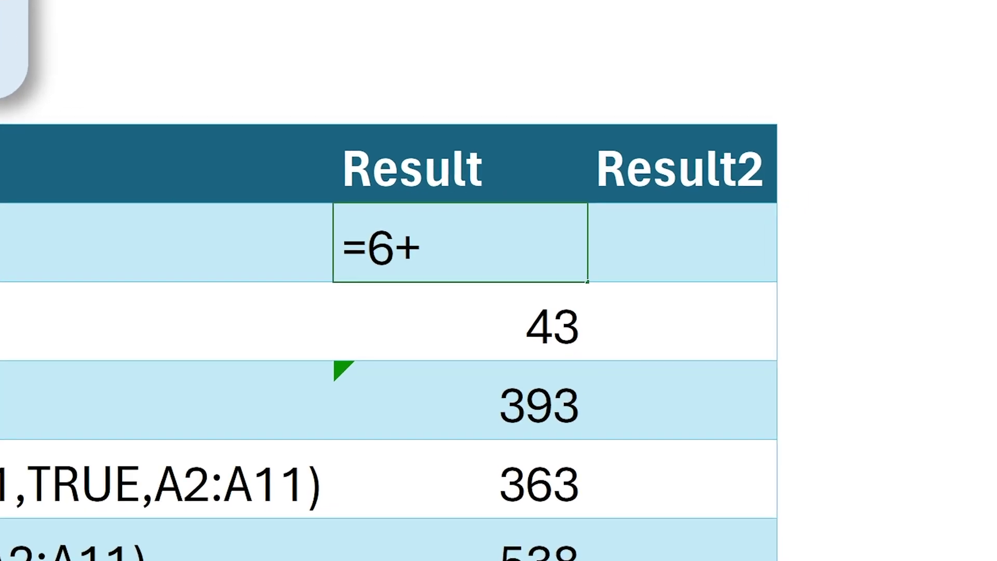
- Replace =6+6 with =6+18 in cell F3 so the Pure Manual result shows 24
type("6")
key("Return")
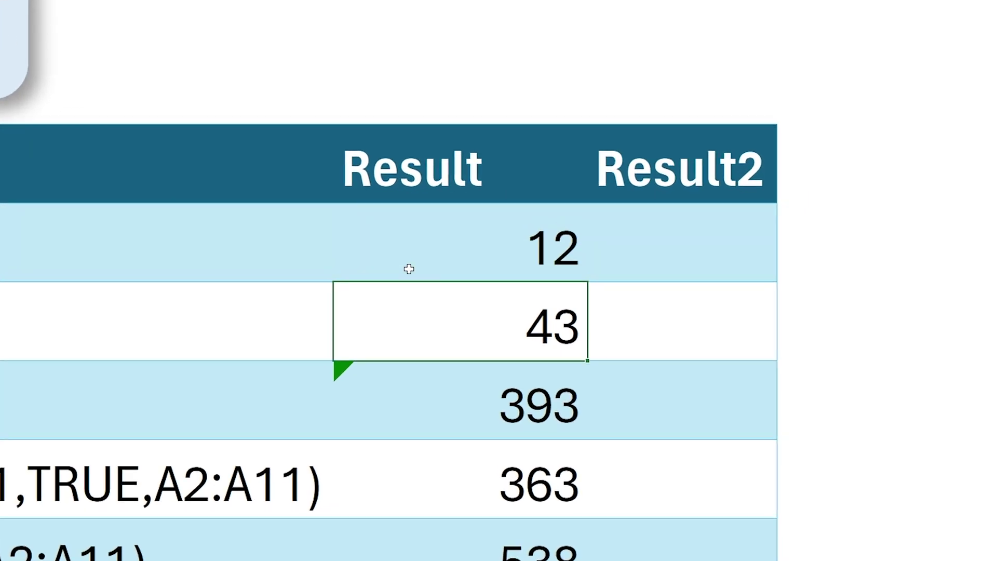
left_click(408, 268)
type("=")
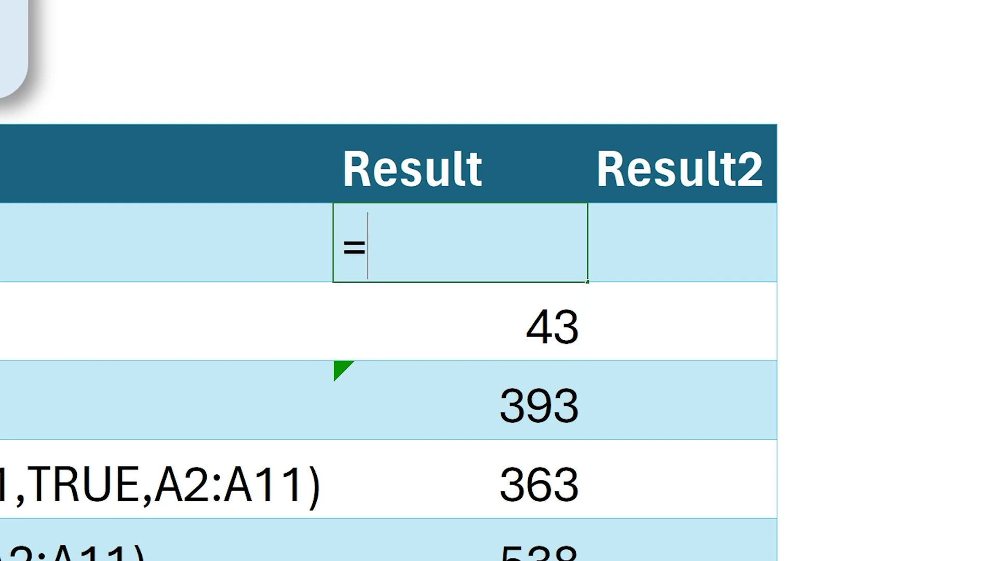
type("6+18")
key("Return")
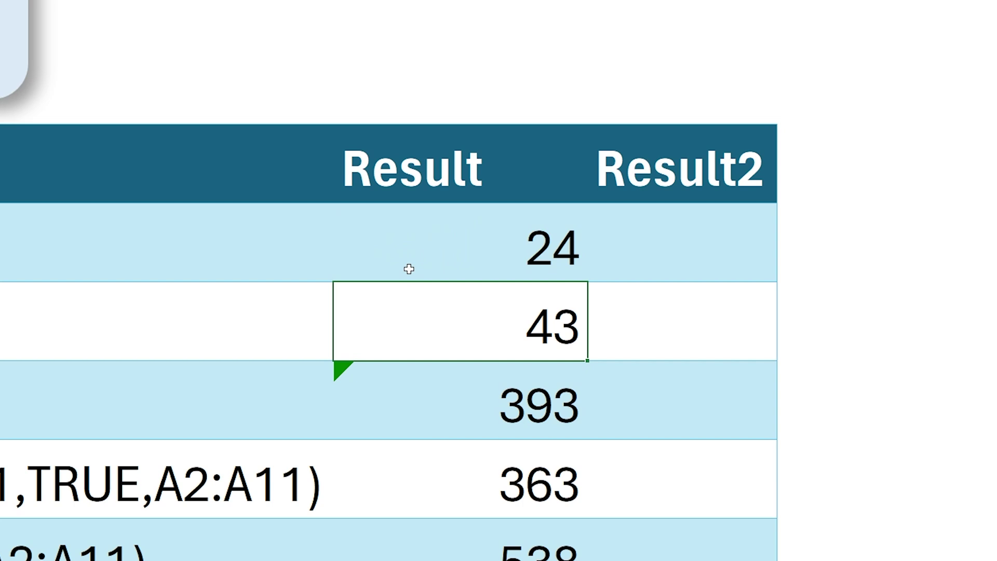
key("Up")
key("F2")
key("Home")
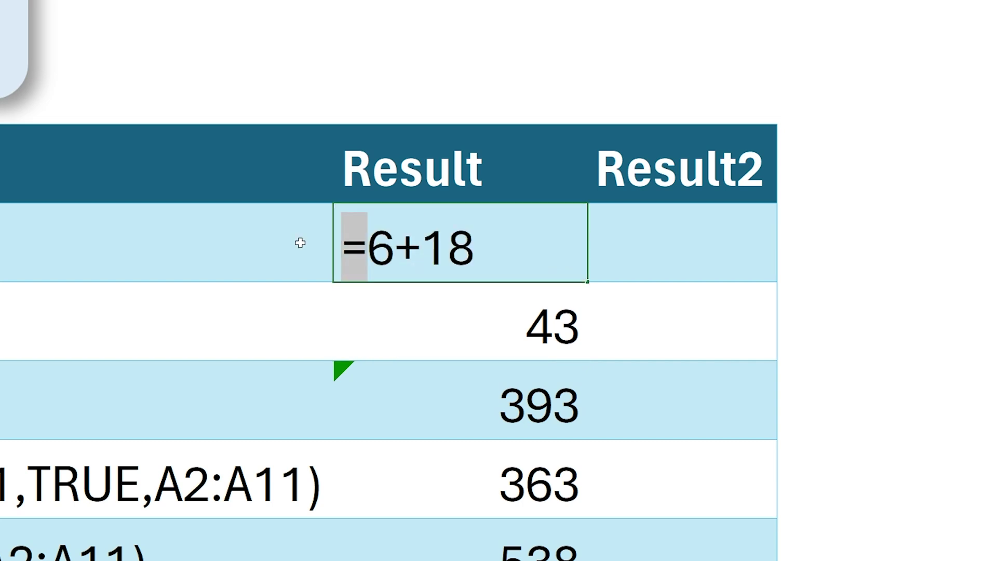
key("Return")
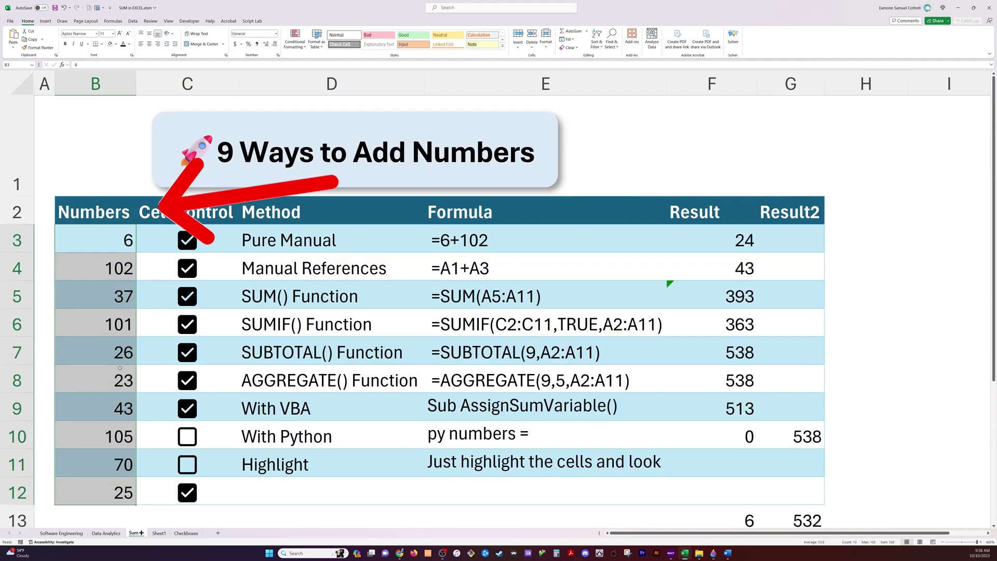
- Enter =B3+B5 in the Manual References result cell F4
left_click(727, 267)
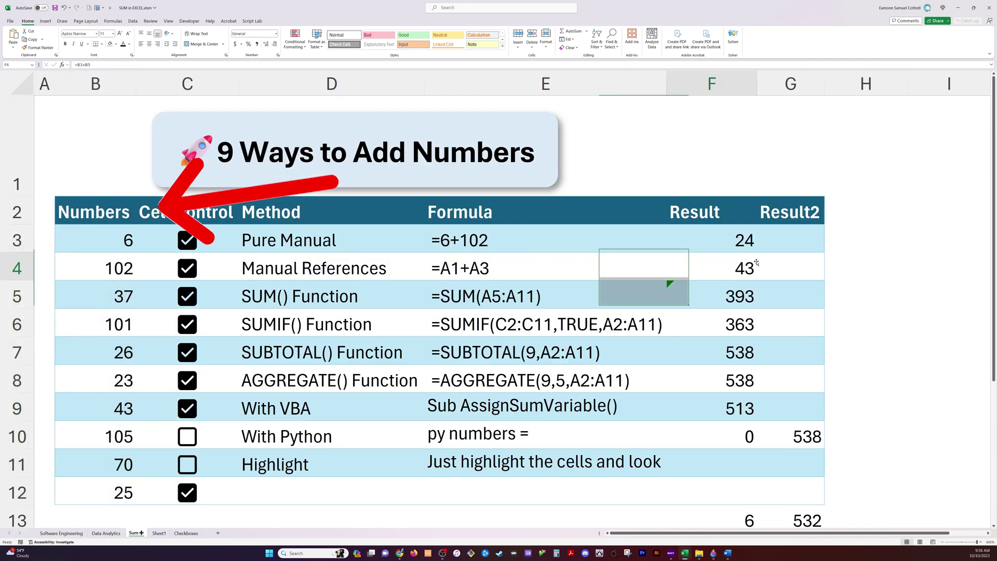
type("=B3+B5")
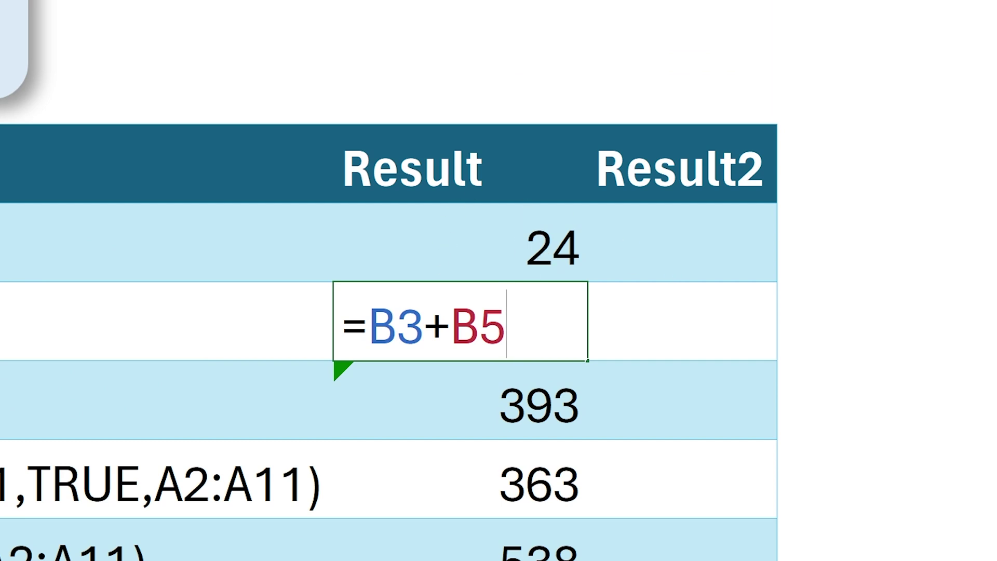
double_click(396, 323)
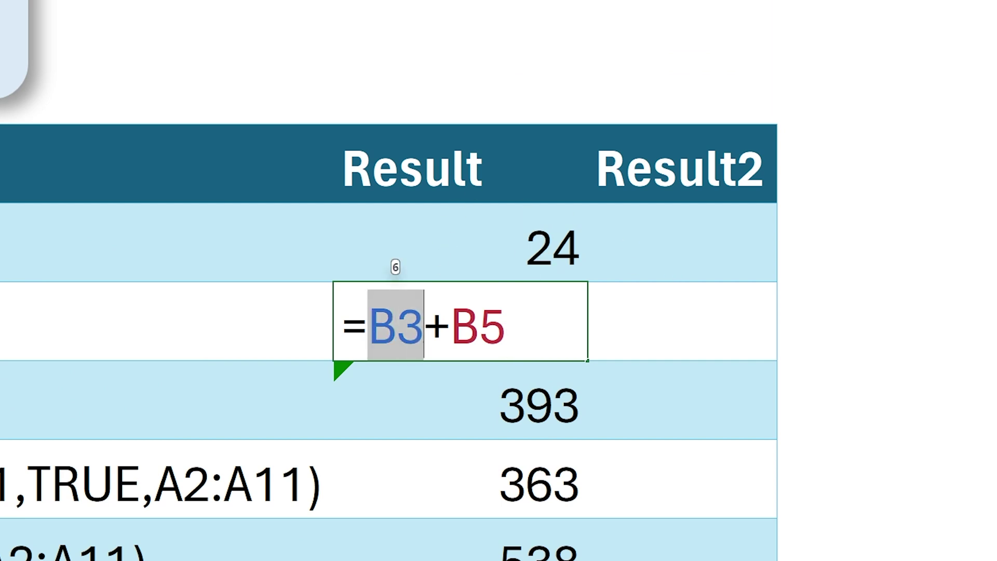
key("Return")
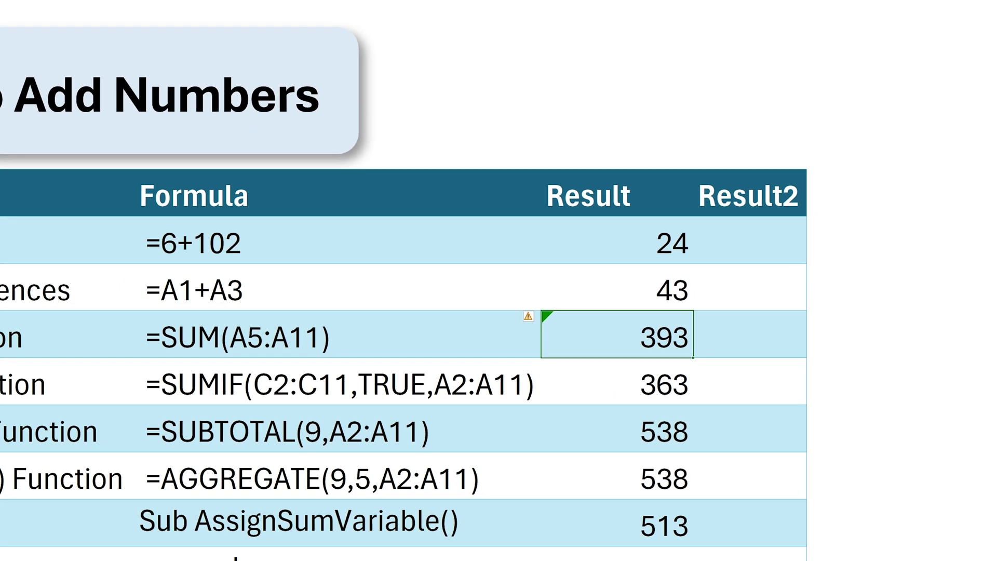
key("Up")
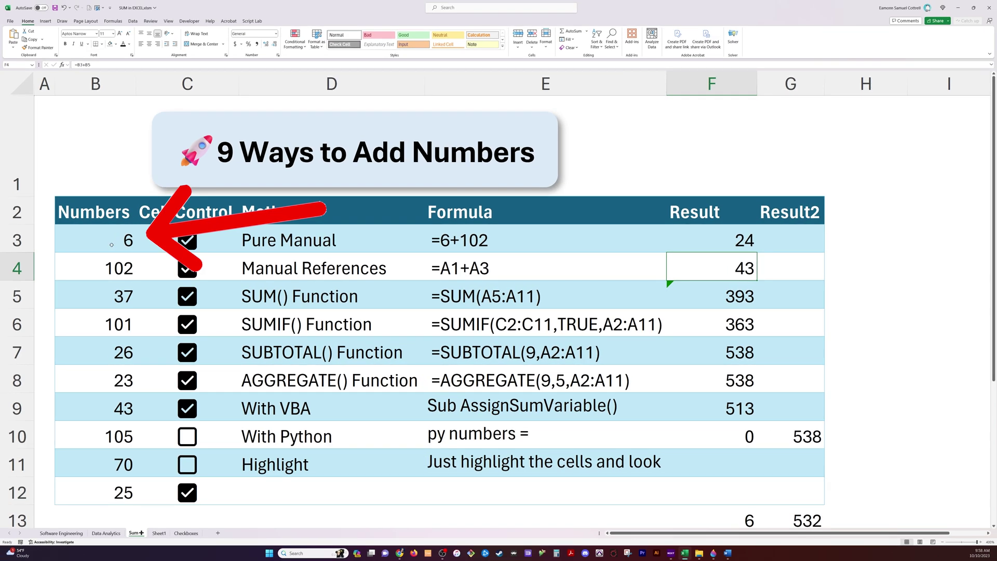
- Change B3 from 6 to 50 so the Manual References result shows 87
left_click(117, 245)
type("50")
key("Return")
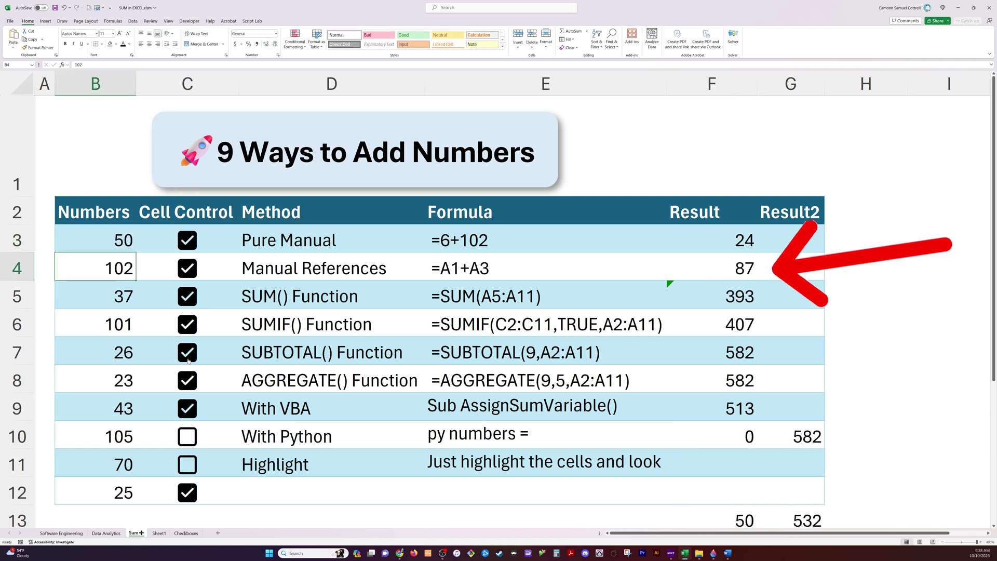
left_click(742, 267)
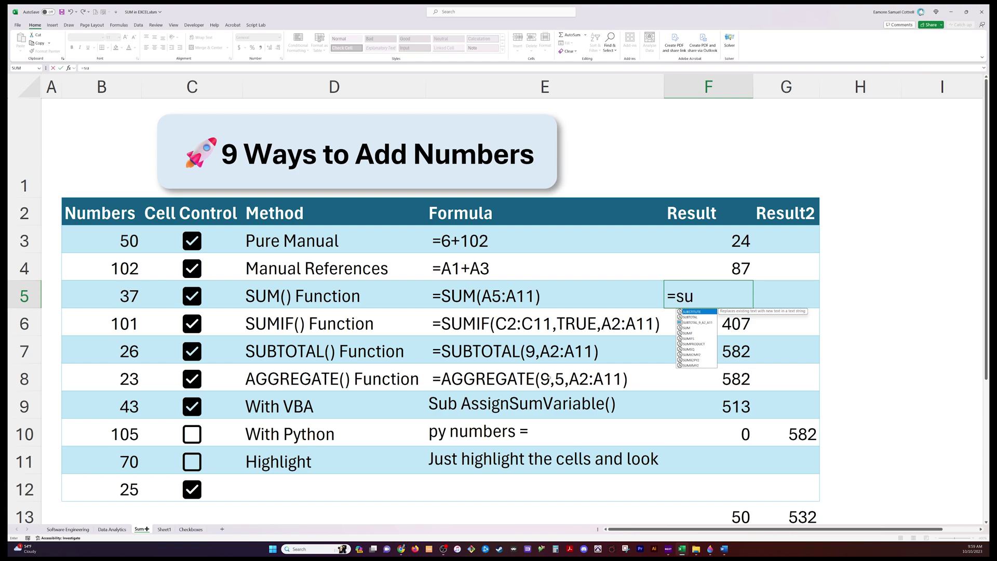
- Enter =SUM(B3:B7) in the SUM() Function result cell F5
type("m")
key("Tab")
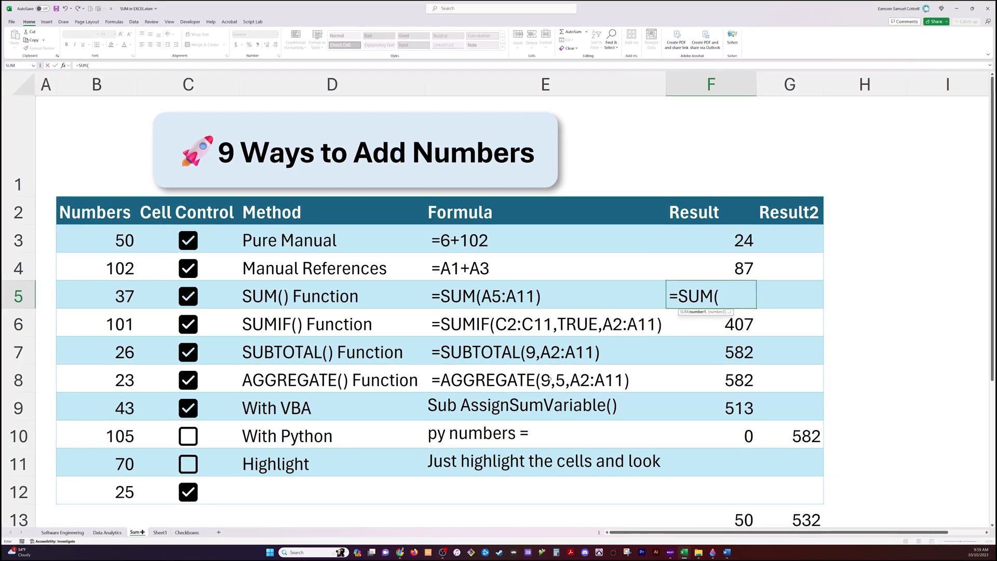
type("B3:B5")
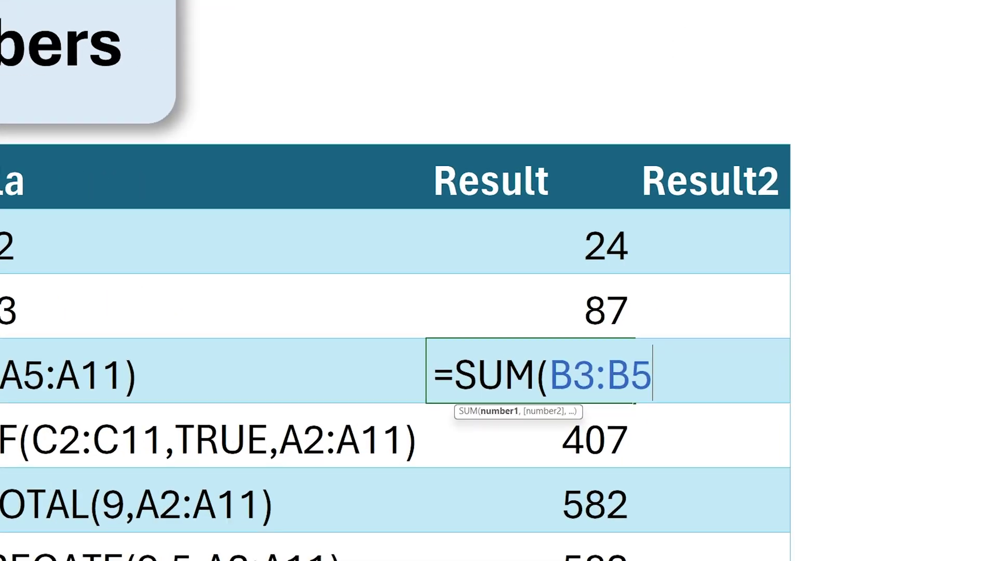
key("BackSpace")
type("9")
key("BackSpace")
type("8")
key("BackSpace")
type("7")
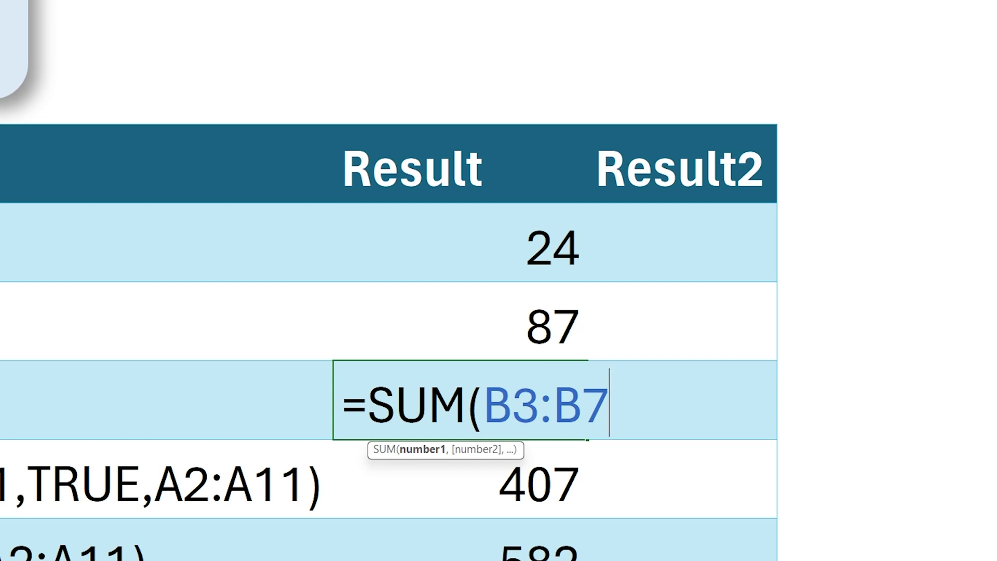
key("Return")
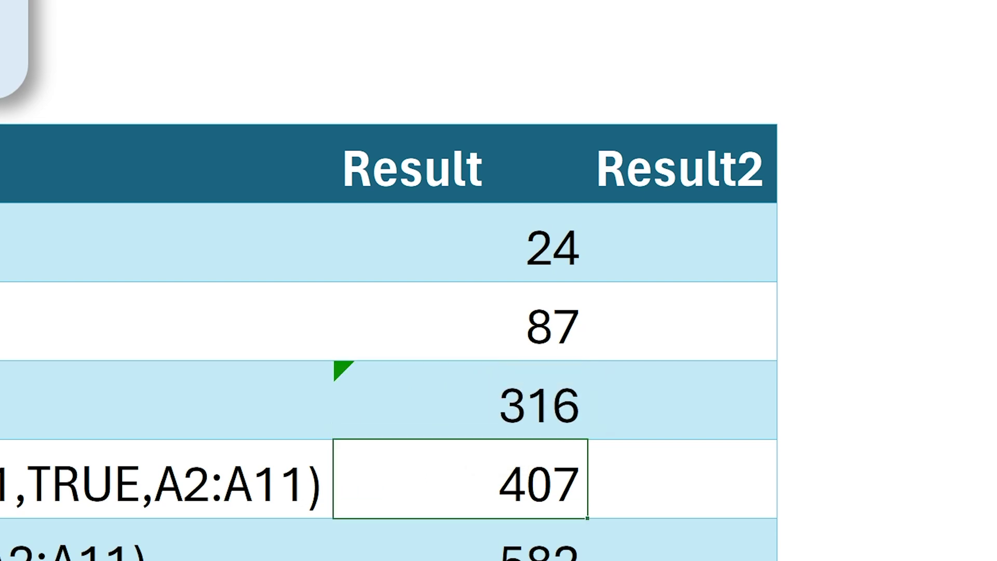
- Change the formula to =SUM(B3,B7) so it adds only those two cells
left_click(460, 399)
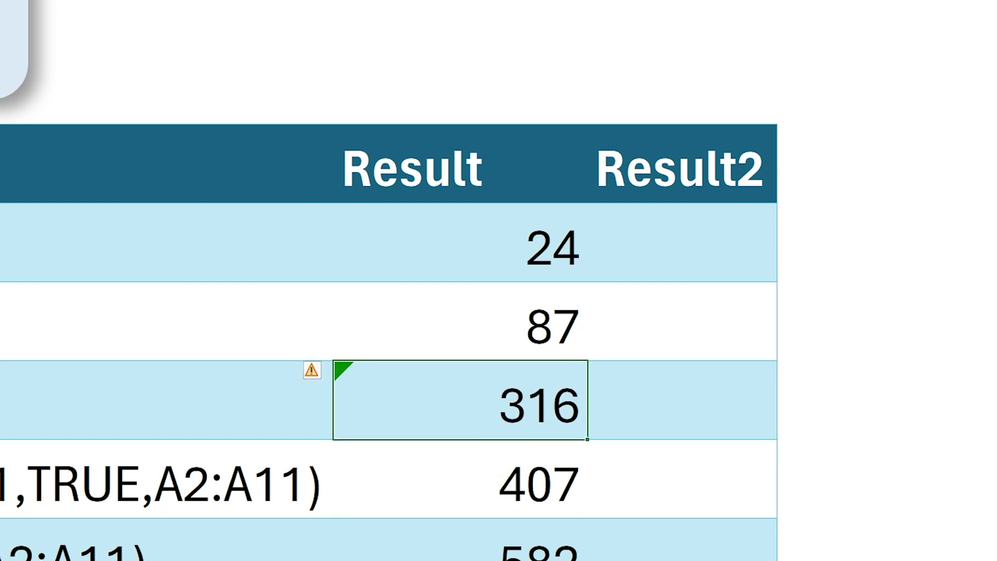
key("F2")
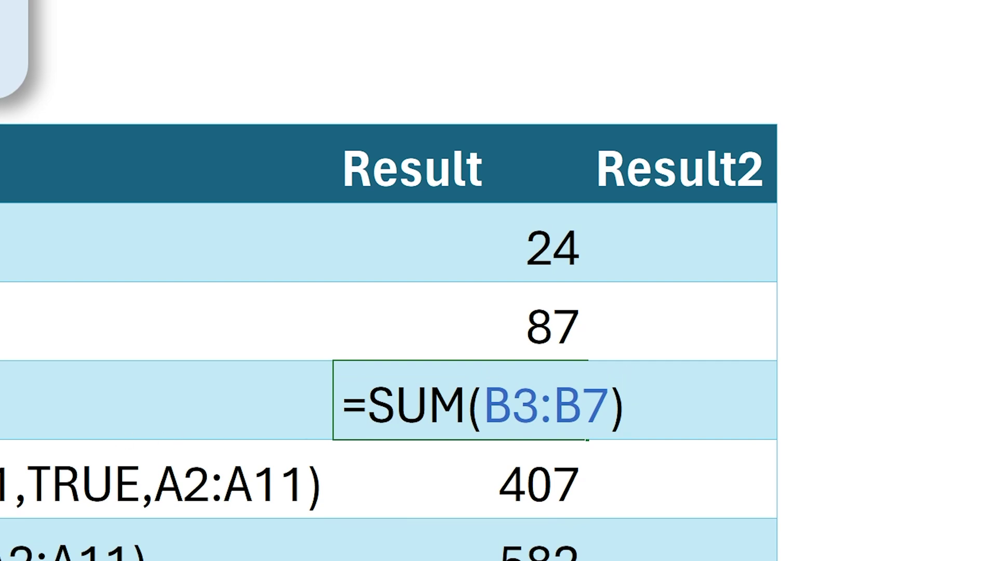
left_click(539, 403)
key("Delete")
type(",")
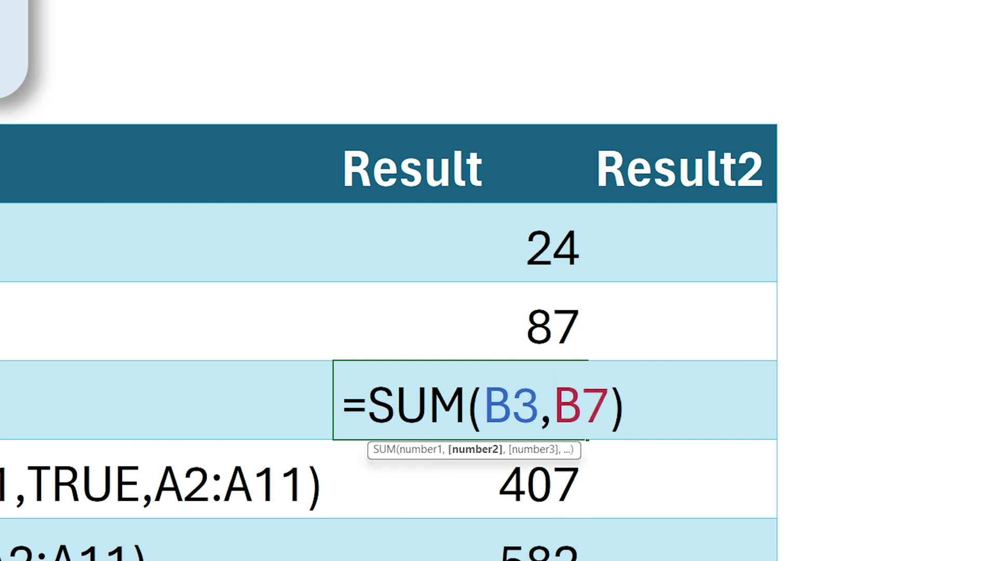
key("Return")
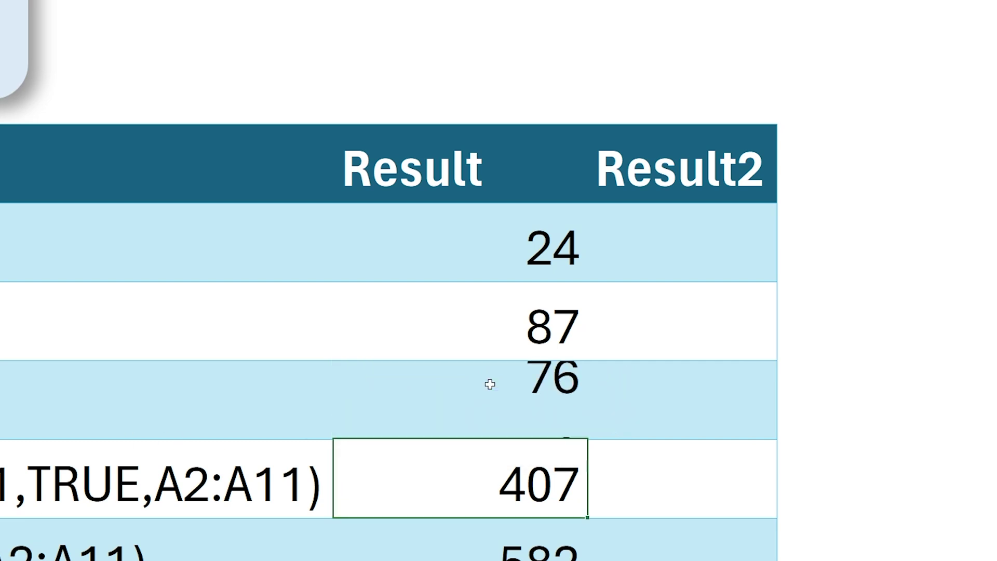
- Add the range B9:B11 to the SUM formula
left_click(488, 382)
key("F2")
key("Left")
type(",")
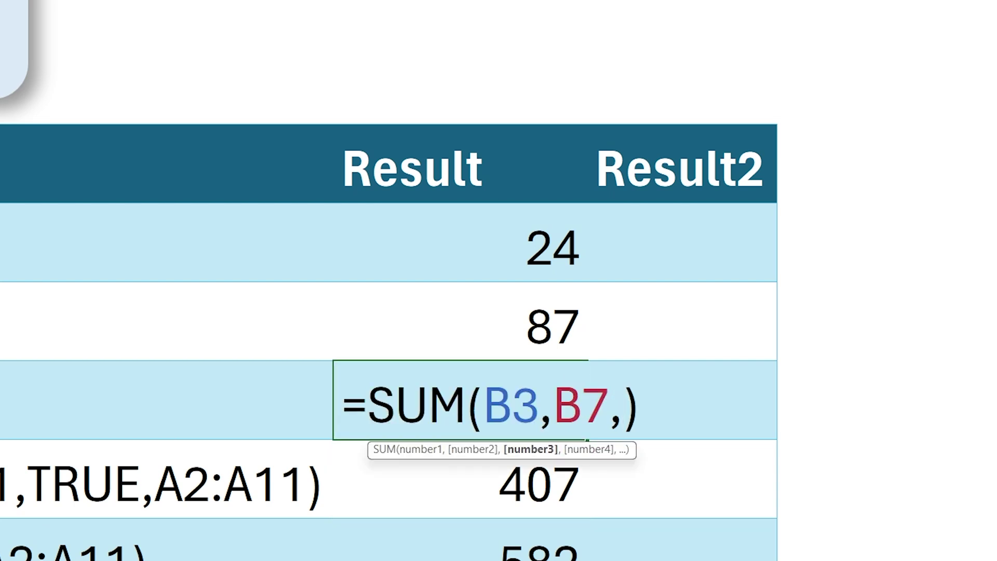
type("B9:B11")
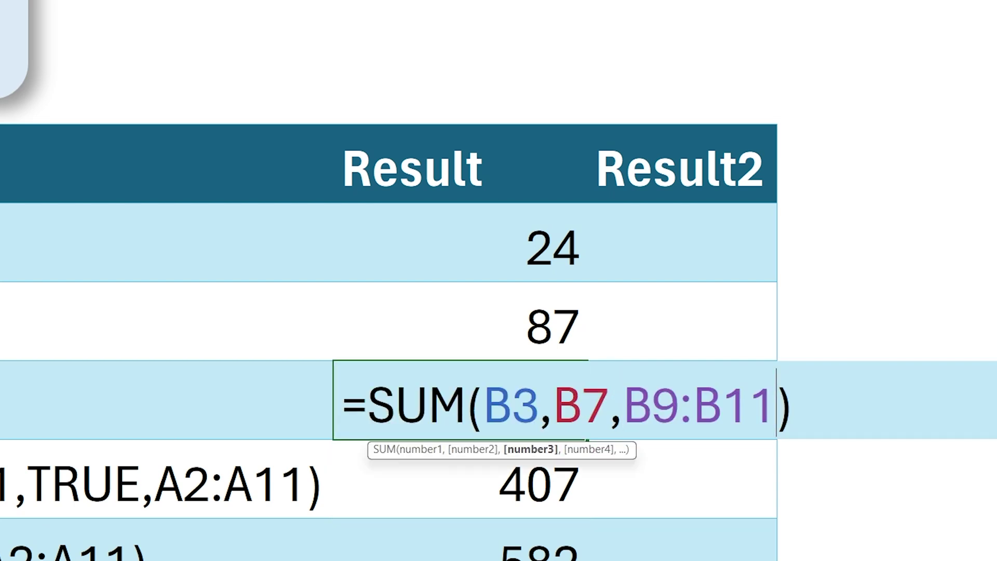
key("Return")
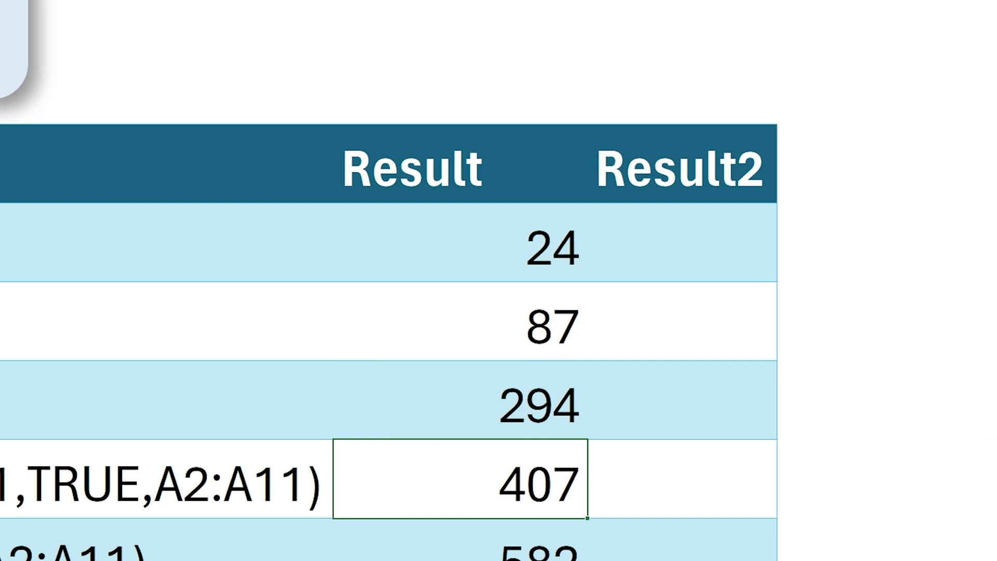
- Add the constant 1000 to the SUM formula, giving 1294
left_click(460, 400)
key("F2")
key("Left")
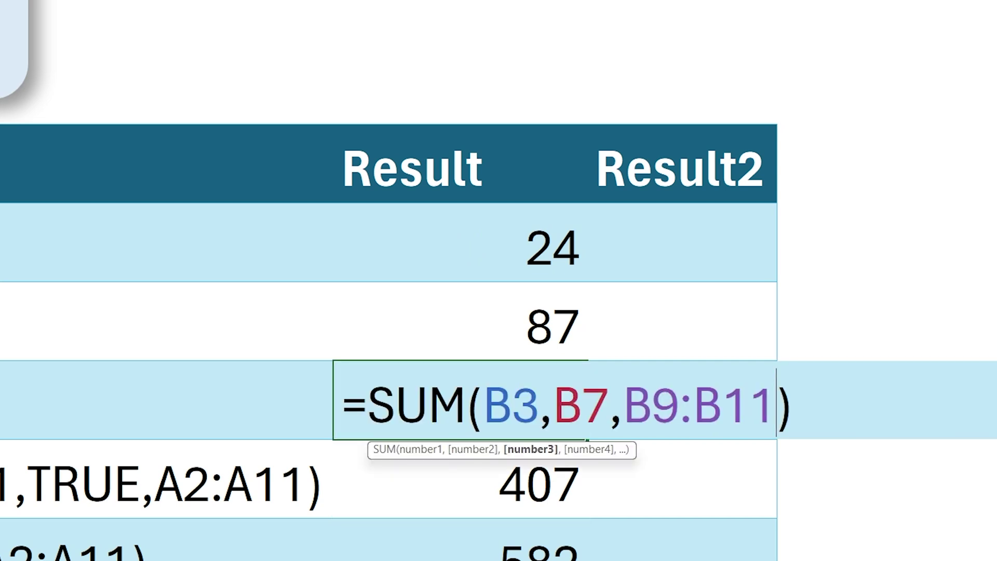
type(",1000")
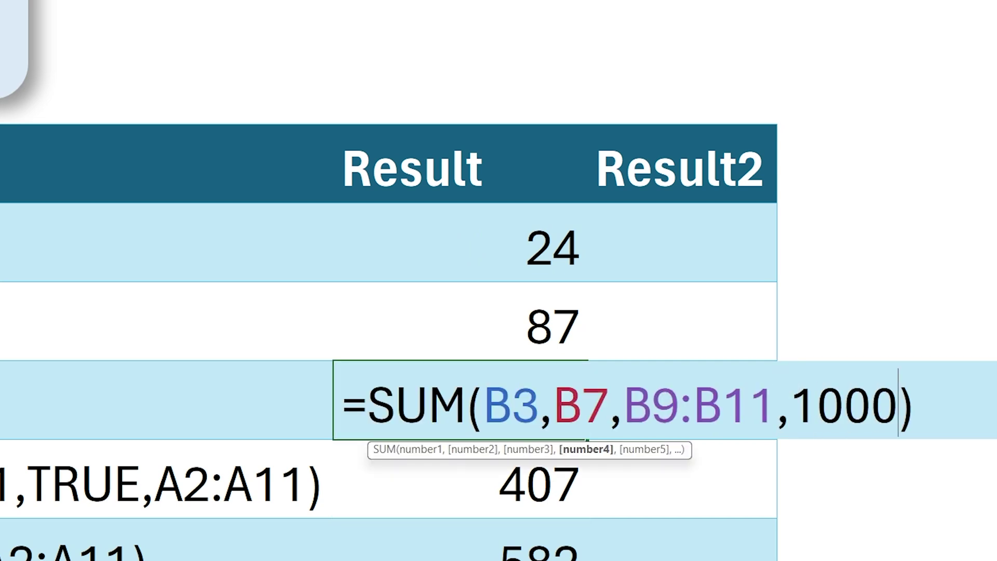
key("Return")
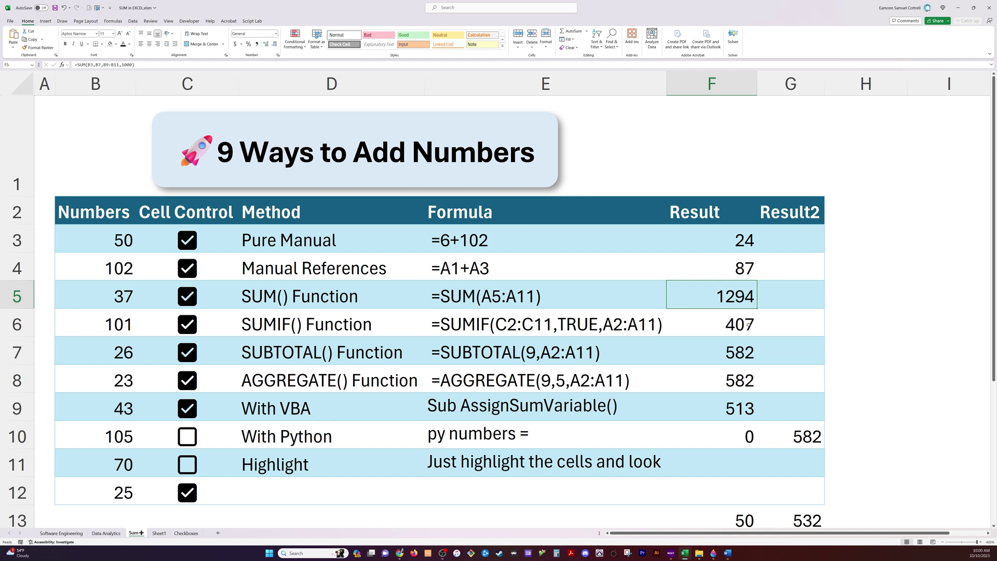
- Commit =SUMIF(C3:C12,TRUE,B3:B12) in F6 and confirm the C3 checkbox holds TRUE
double_click(748, 325)
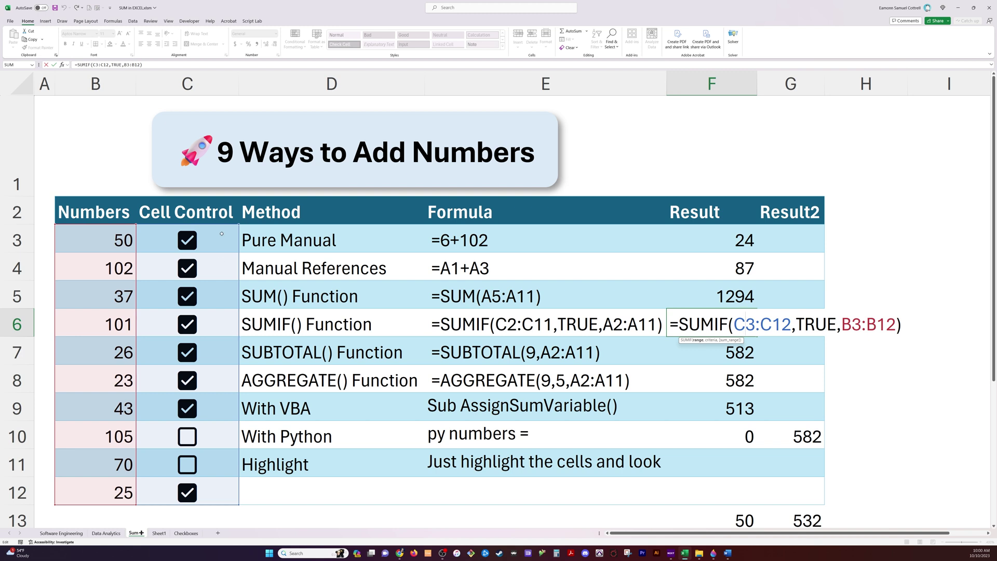
left_click(222, 234)
key("F2")
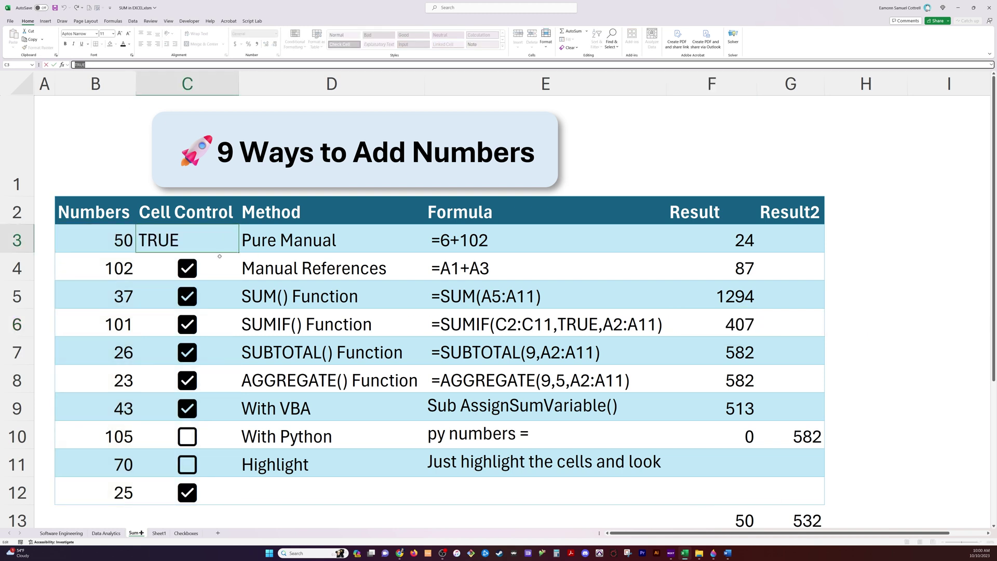
key("Escape")
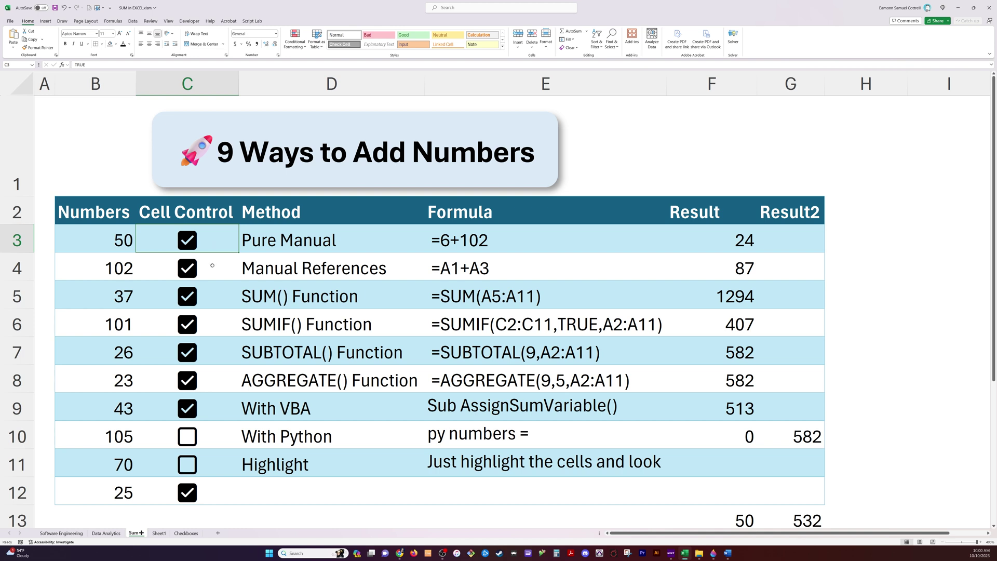
- Untick the checkbox beside 50 in C3 so the SUMIF result shows 357
left_click(192, 242)
left_click(191, 242)
left_click(197, 243)
key("F2")
key("Escape")
left_click(753, 332)
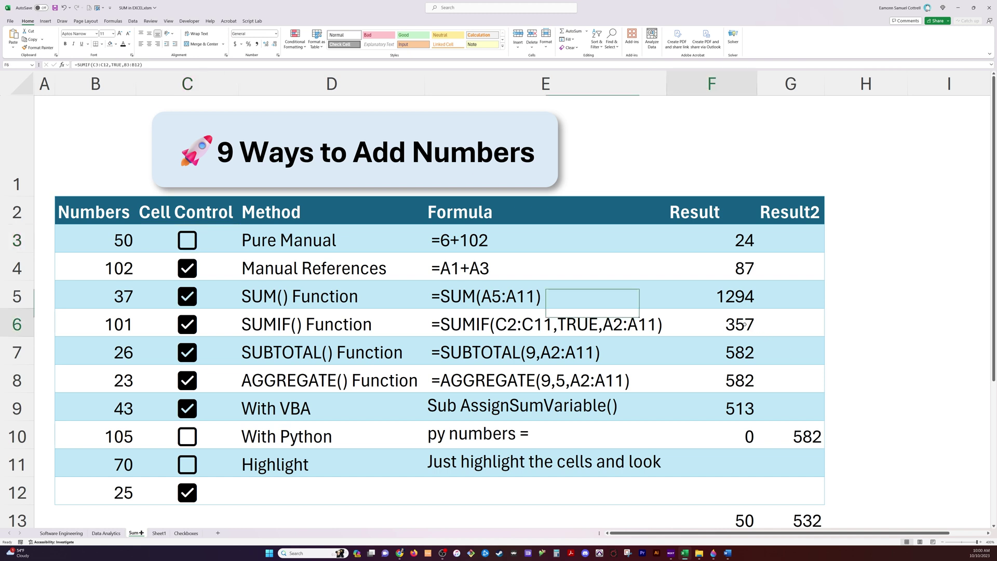
- Review the SUMIF arguments C3:C12, TRUE and B3:B12 in F6 and recommit the formula
double_click(745, 326)
left_click_drag(733, 324, 791, 325)
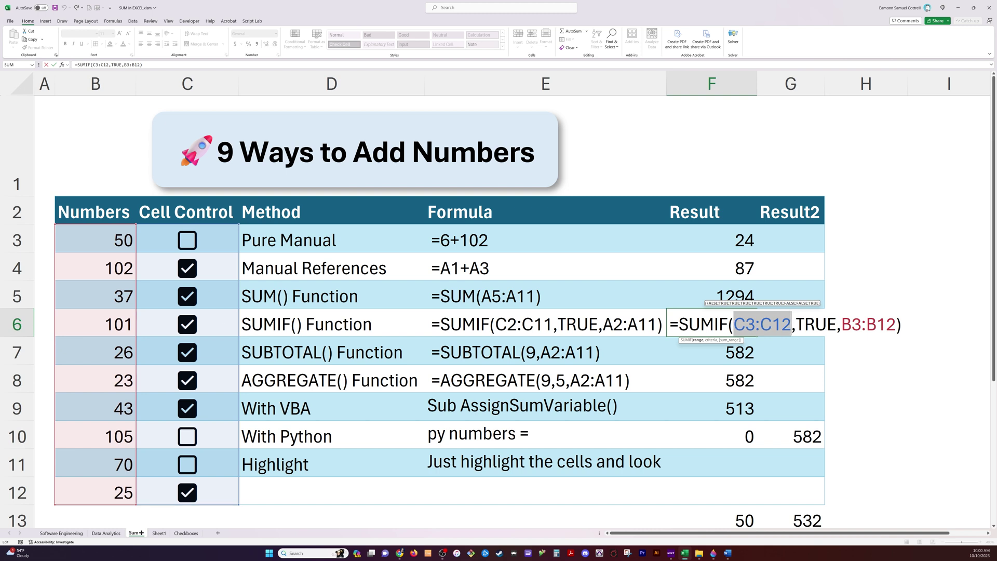
left_click_drag(795, 325, 836, 324)
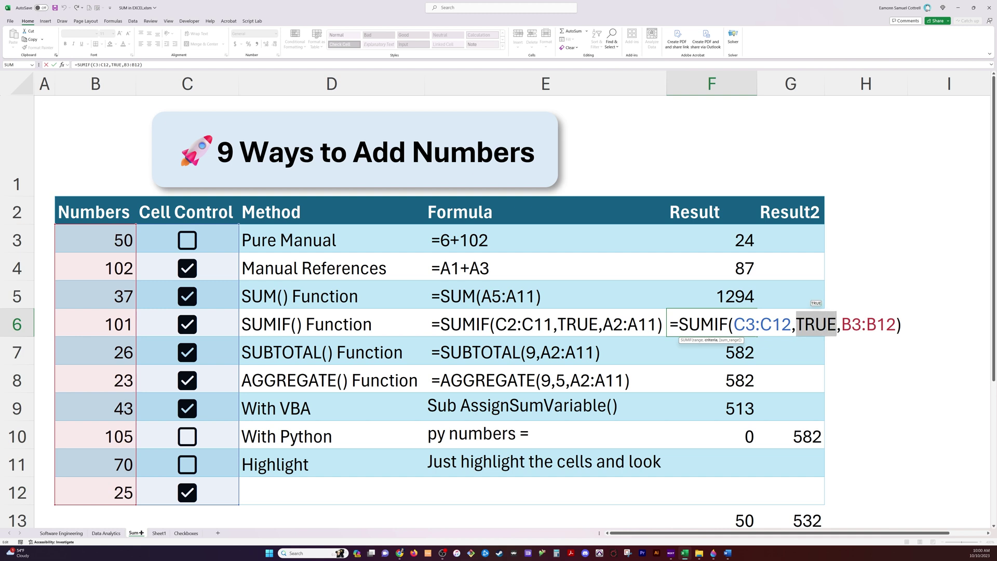
left_click_drag(841, 325, 896, 325)
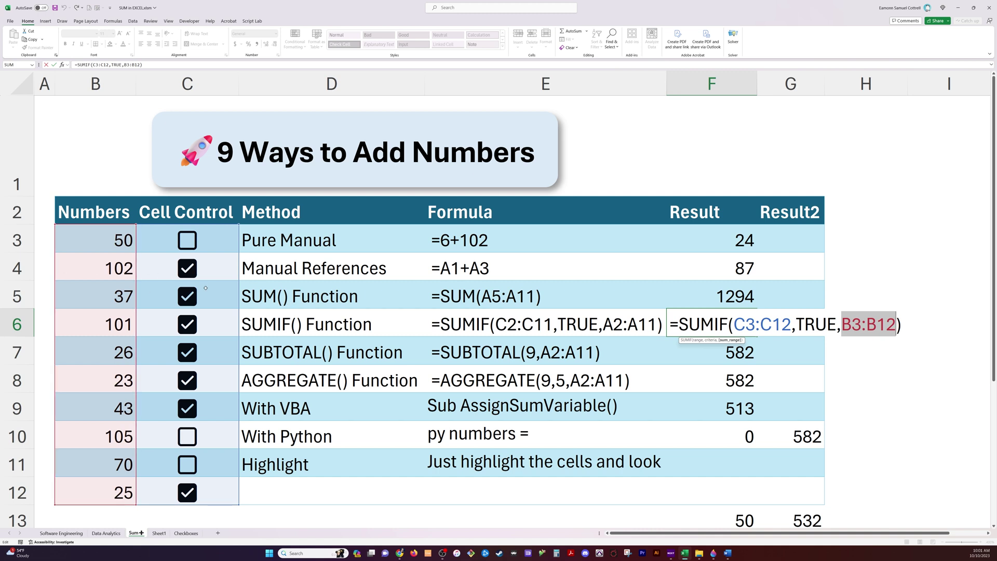
key("ctrl+Return")
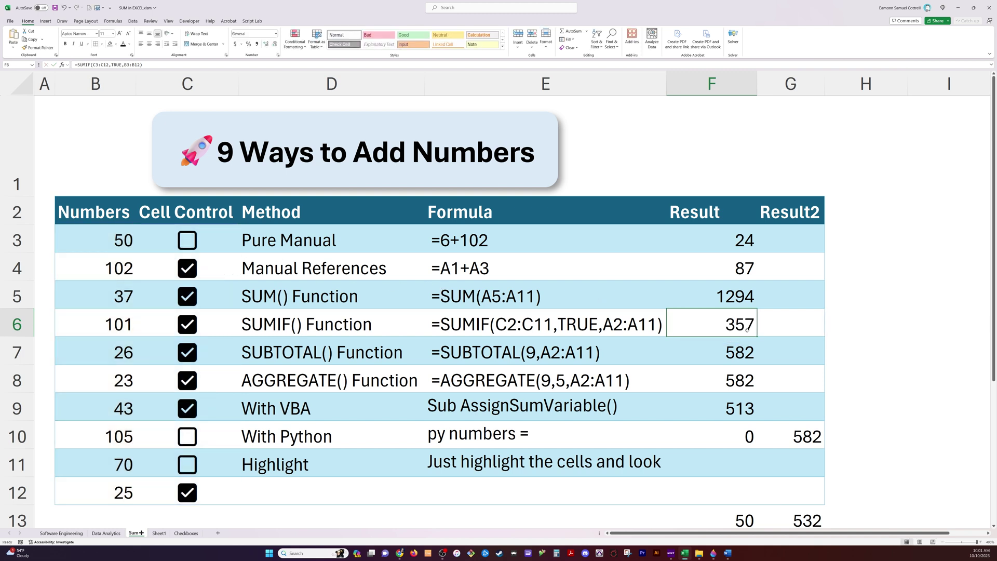
- Untick the checkbox beside 102 so the SUMIF total drops to 255
left_click(182, 268)
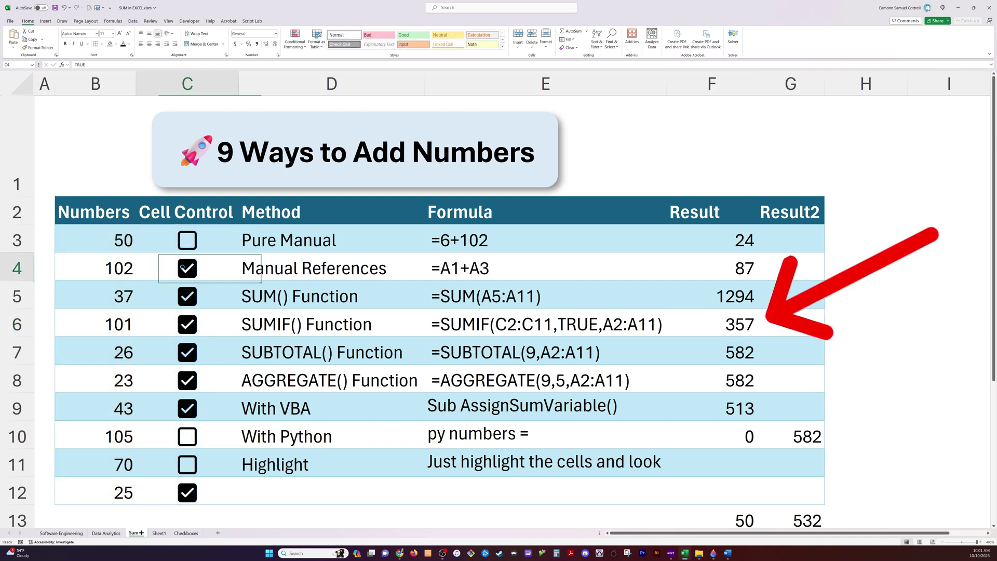
left_click(183, 327)
left_click(184, 327)
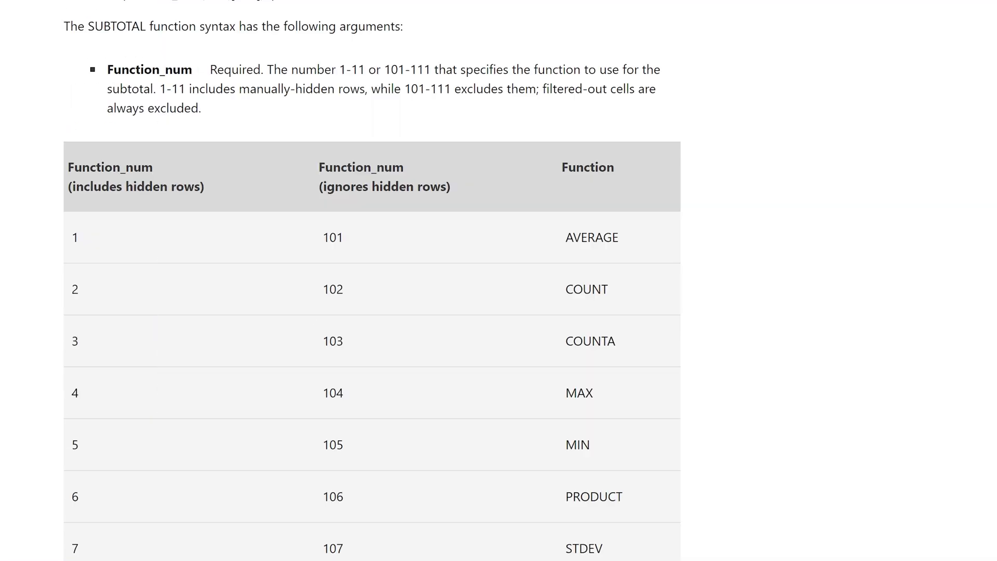
double_click(163, 2)
scroll(161, 177, "down", 2)
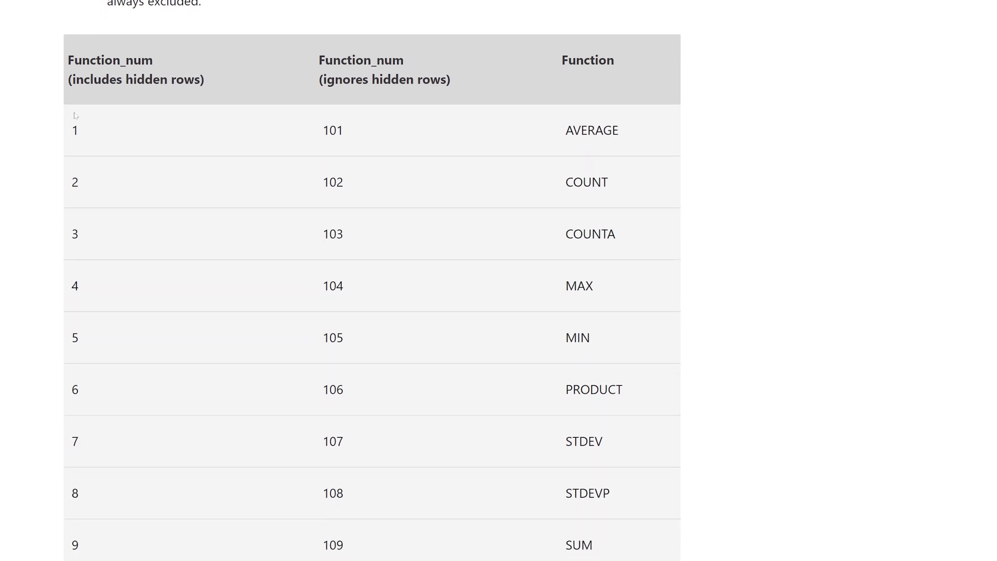
left_click_drag(67, 59, 654, 315)
scroll(643, 267, "up", 1)
scroll(643, 266, "up", 4)
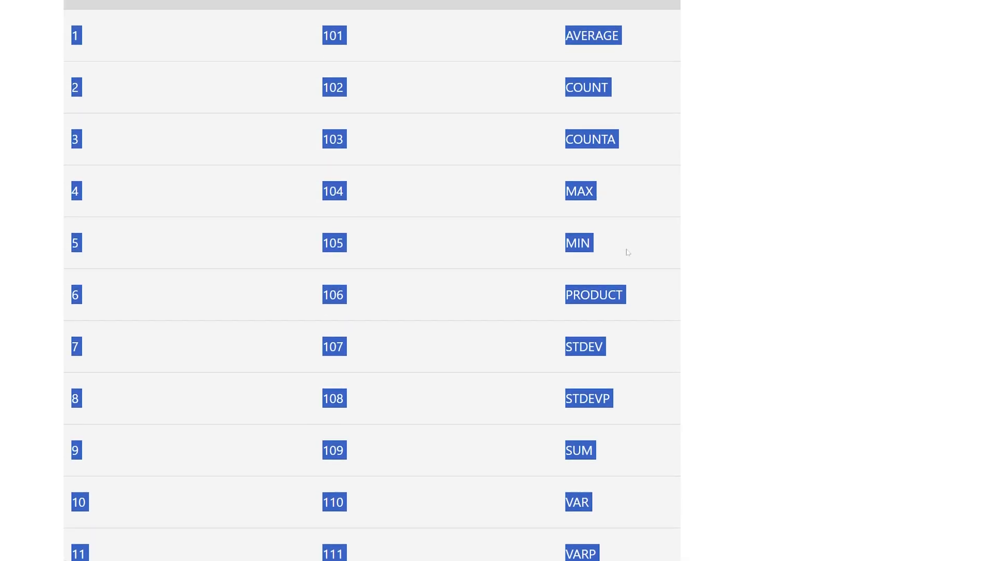
left_click(628, 252)
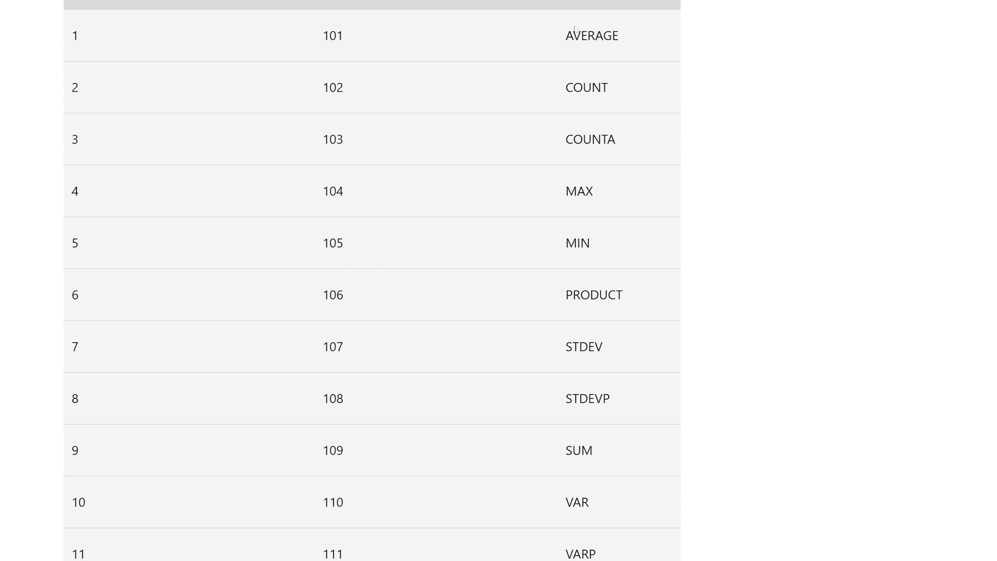
left_click_drag(565, 34, 631, 50)
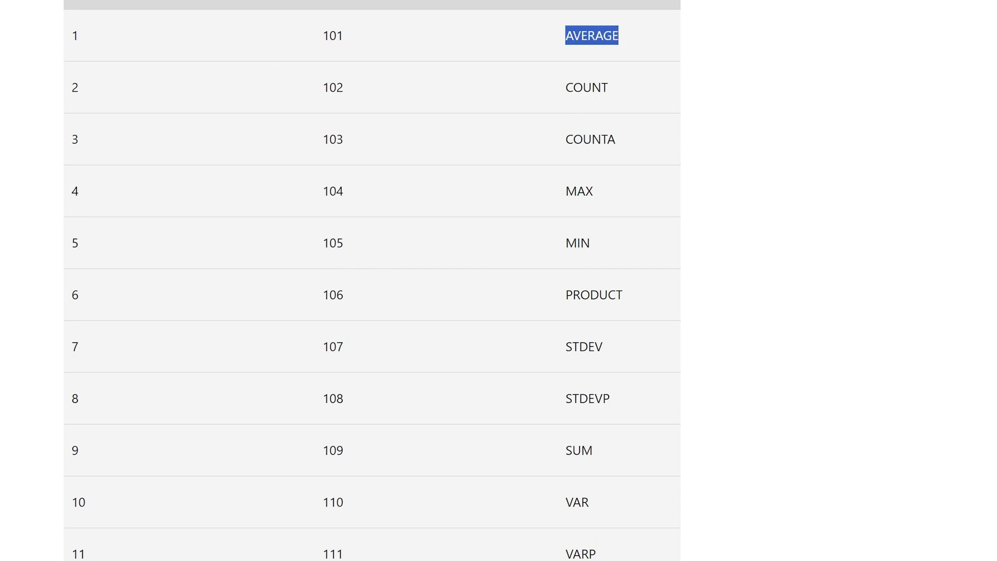
left_click_drag(566, 450, 592, 450)
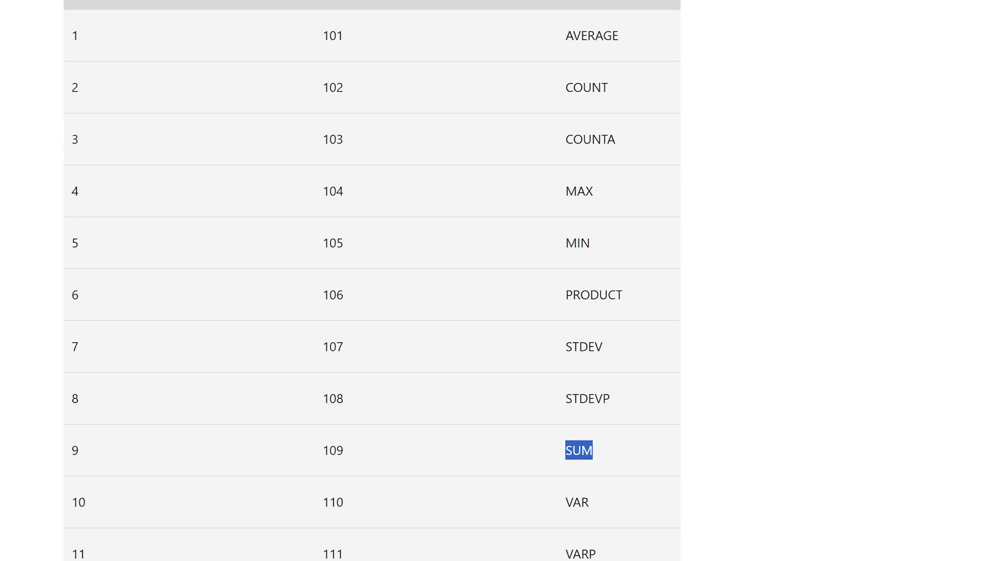
left_click_drag(71, 450, 79, 450)
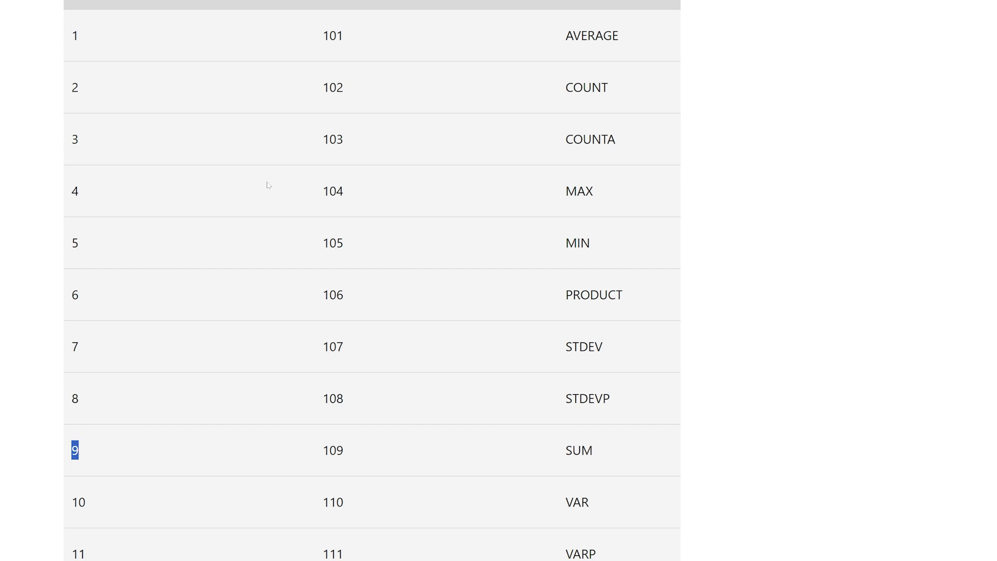
left_click_drag(322, 449, 343, 450)
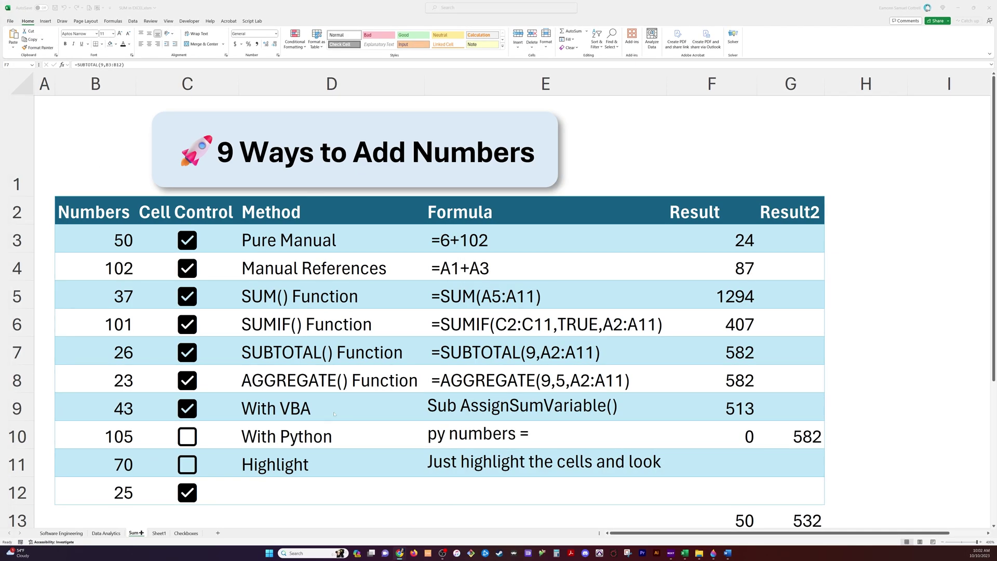
key("F2")
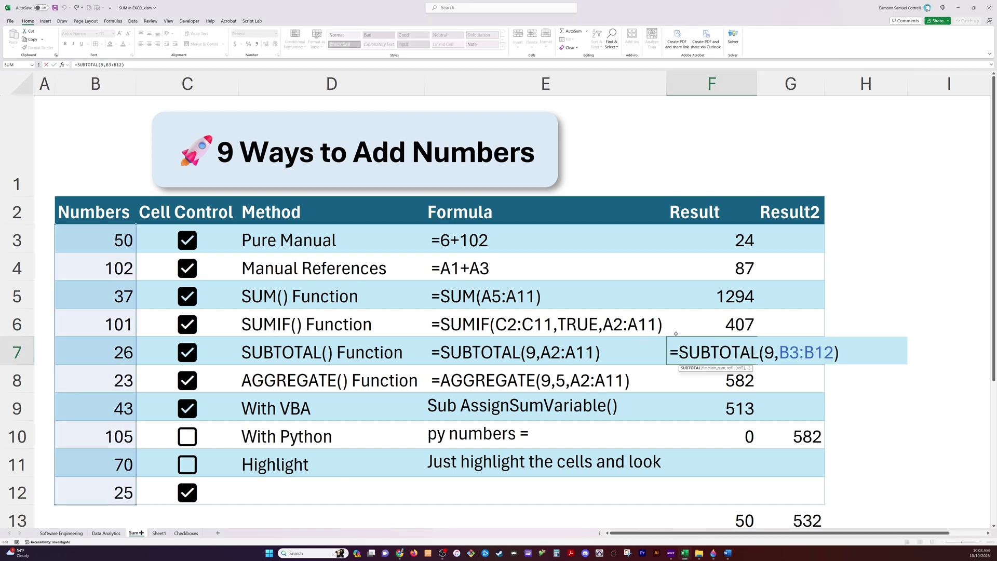
key("Right")
key("Right")
key("Right")
key("Right")
key("Right")
key("Right")
key("Right")
key("shift+Right")
key("shift+Right")
key("shift+Right")
key("shift+Right")
key("shift+Right")
key("shift+Right")
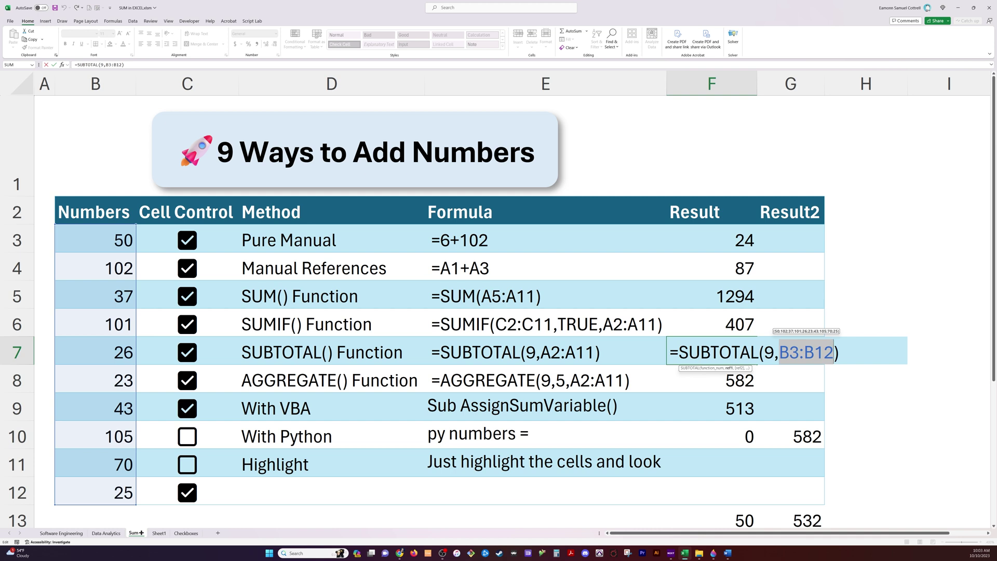
key("Return")
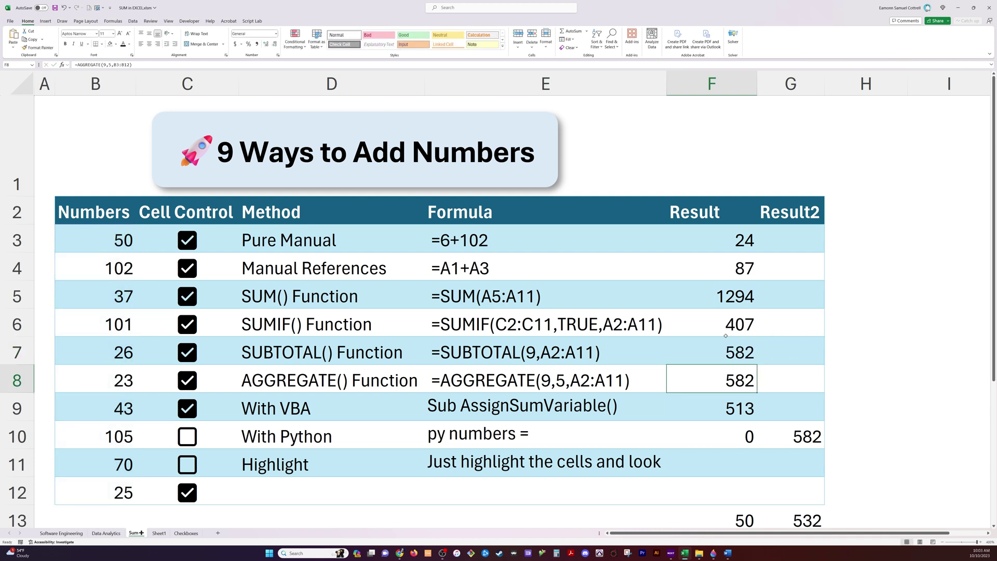
left_click(737, 352)
double_click(737, 352)
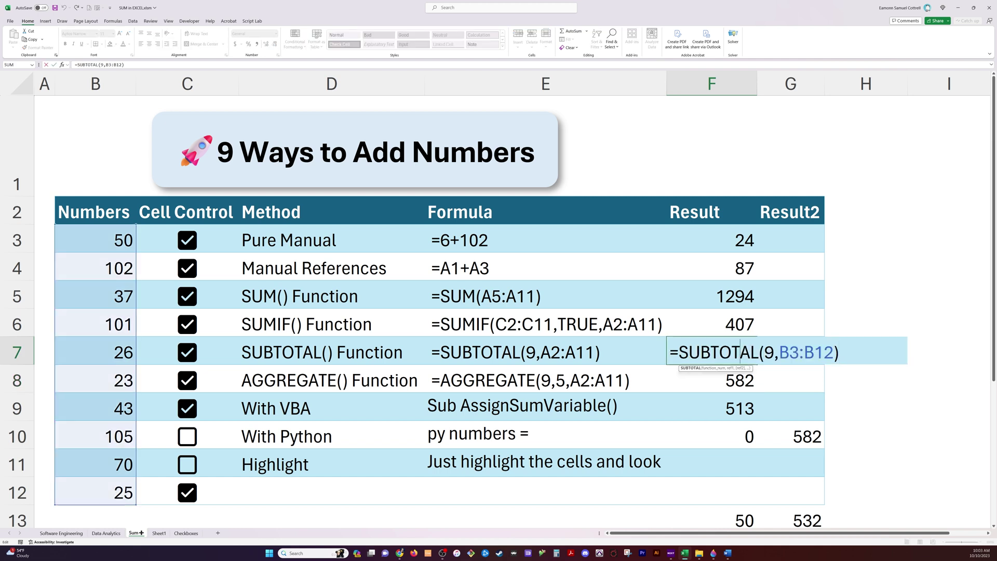
double_click(769, 352)
key("Escape")
- Hide row 6 and inspect the SUBTOTAL formula in F7
right_click(16, 323)
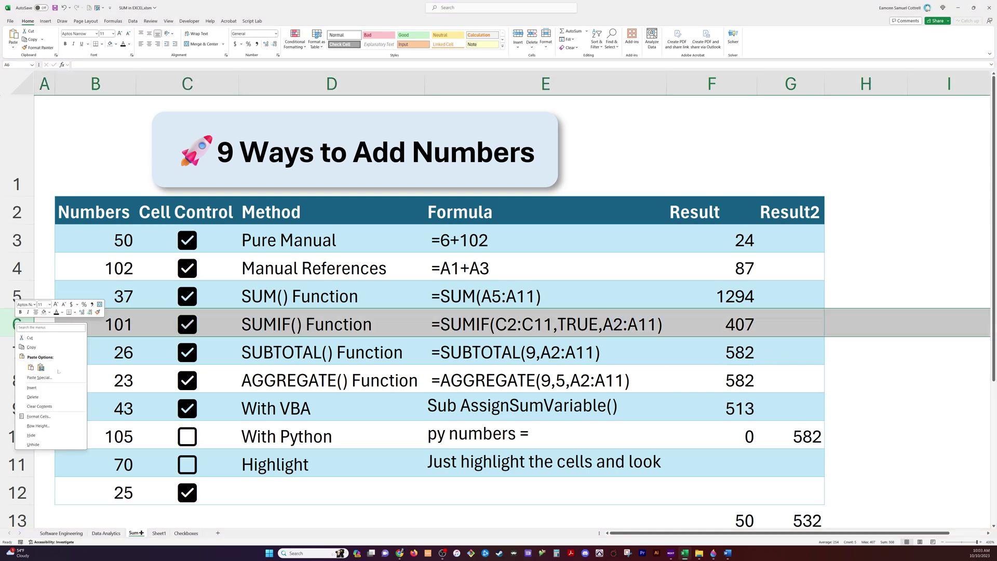
left_click(31, 435)
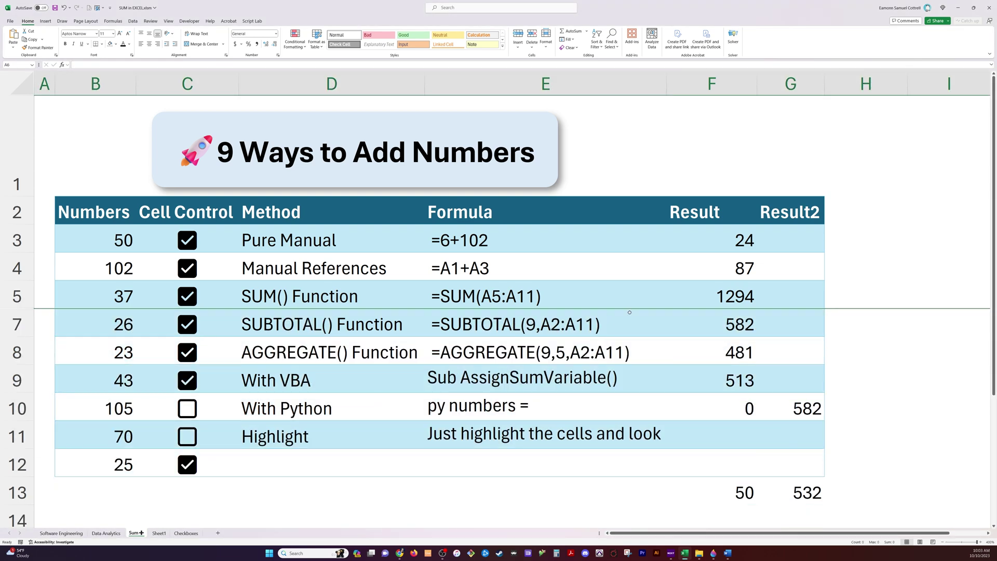
left_click(748, 327)
double_click(748, 327)
key("Escape")
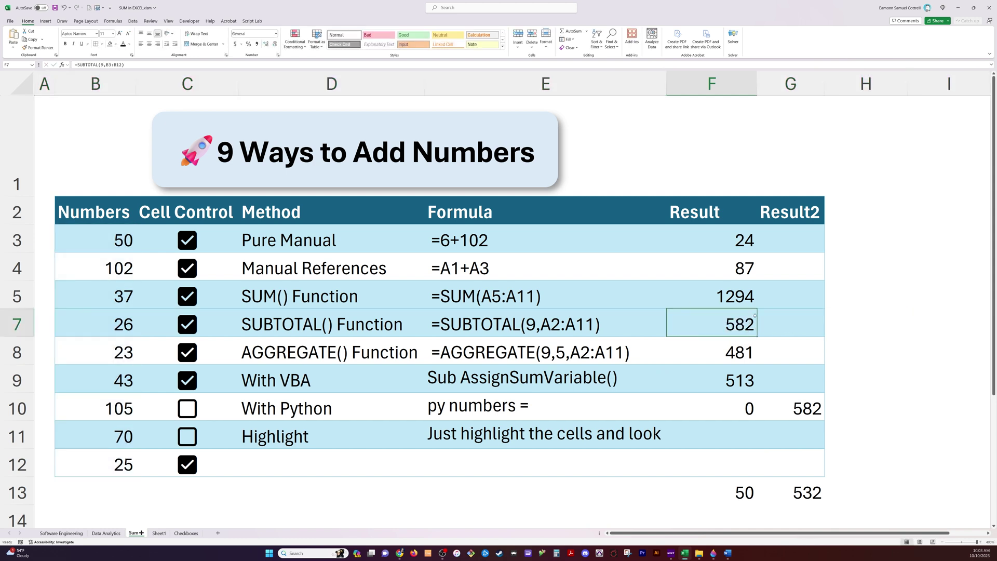
- Switch F7 to SUBTOTAL(109,B3:B12), then undo to restore the SUMIF row
double_click(699, 324)
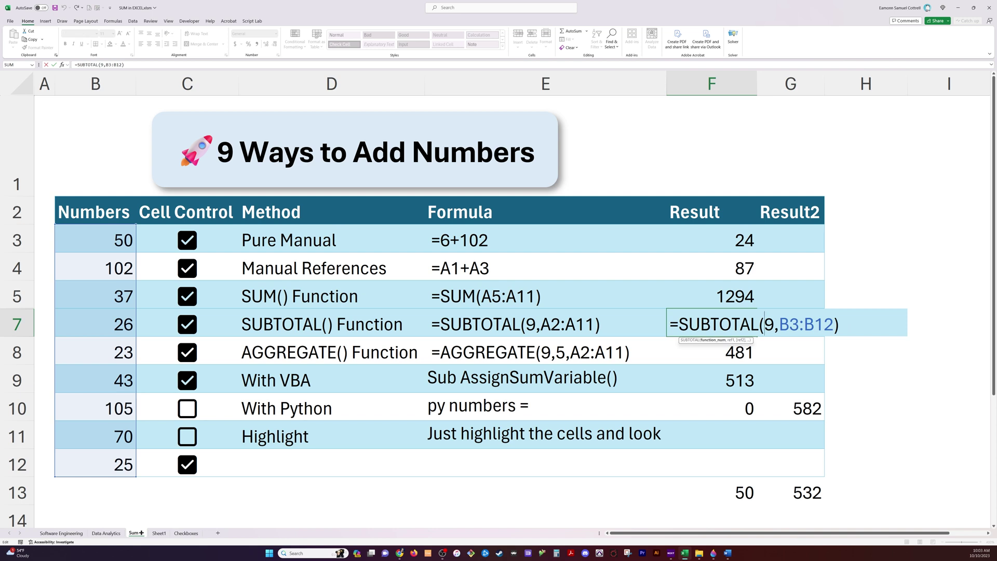
type("10")
key("Return")
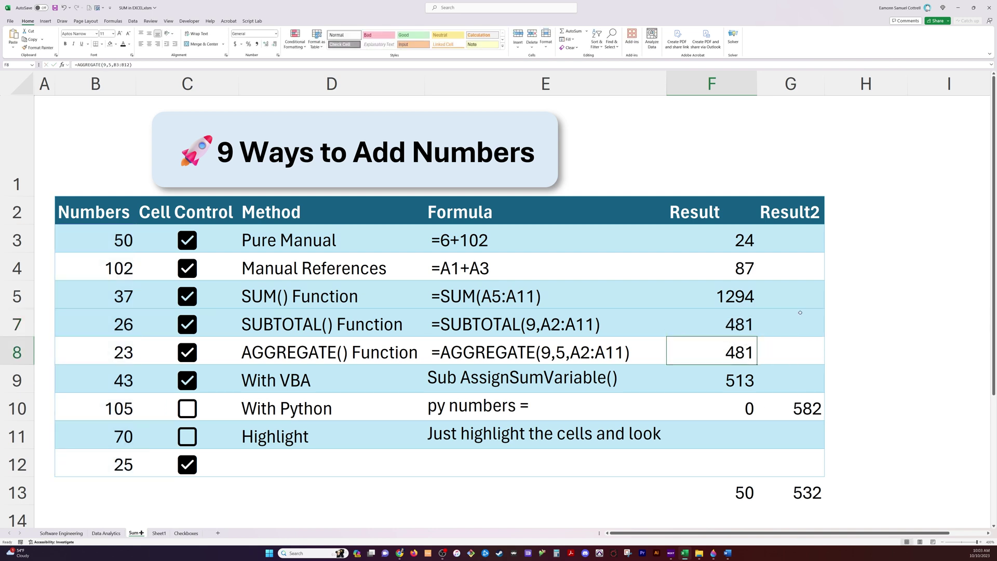
left_click(735, 316)
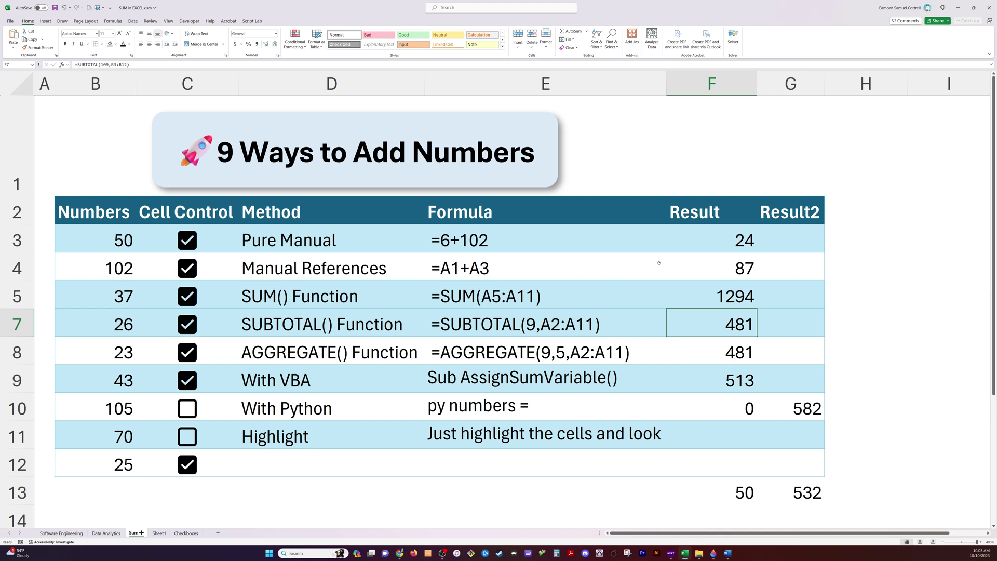
key("ctrl+z")
key("ctrl+z")
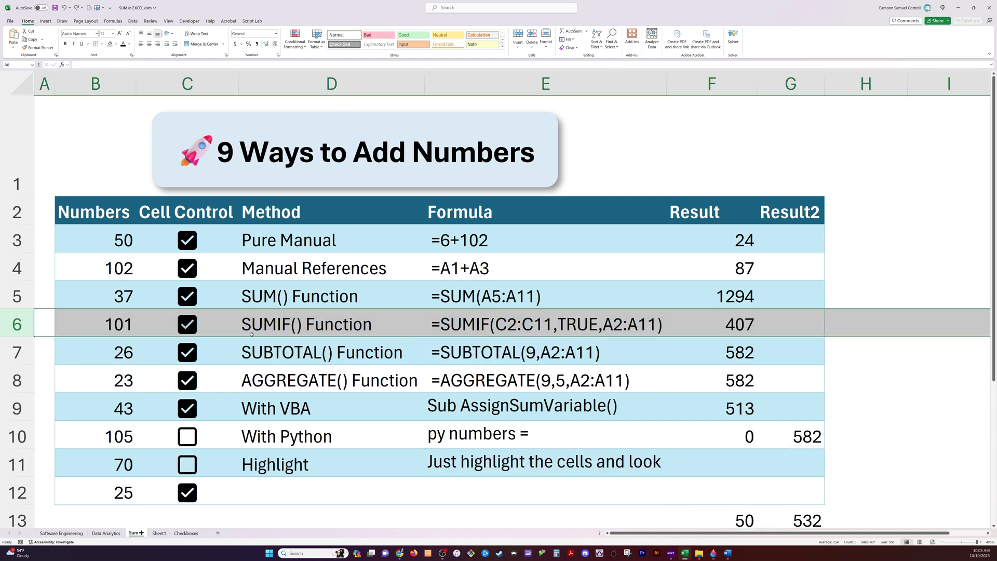
left_click(290, 367)
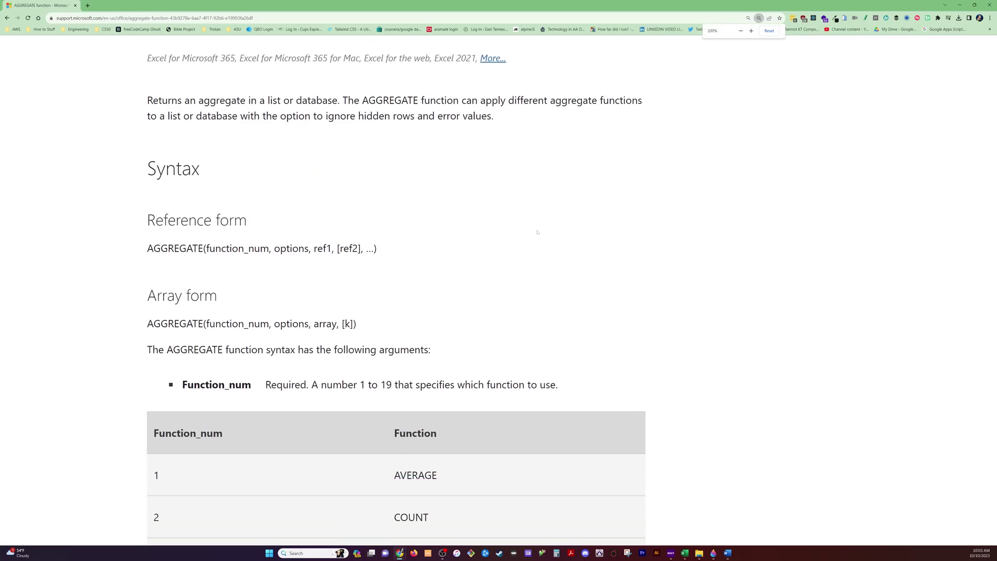
- Scroll the AGGREGATE help page past the Function_num table to the Option/Behavior table
scroll(539, 232, "down", 5)
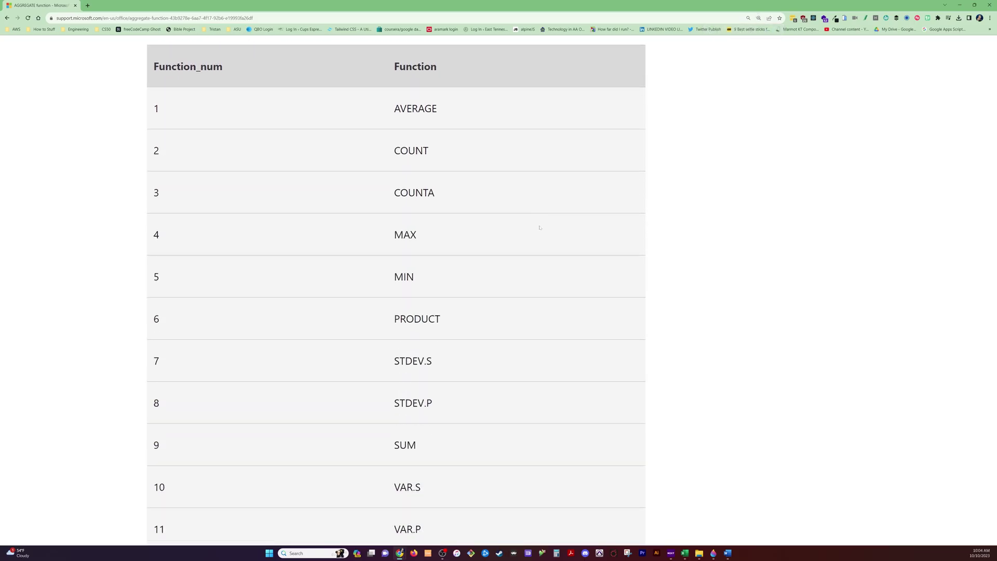
scroll(540, 227, "down", 8)
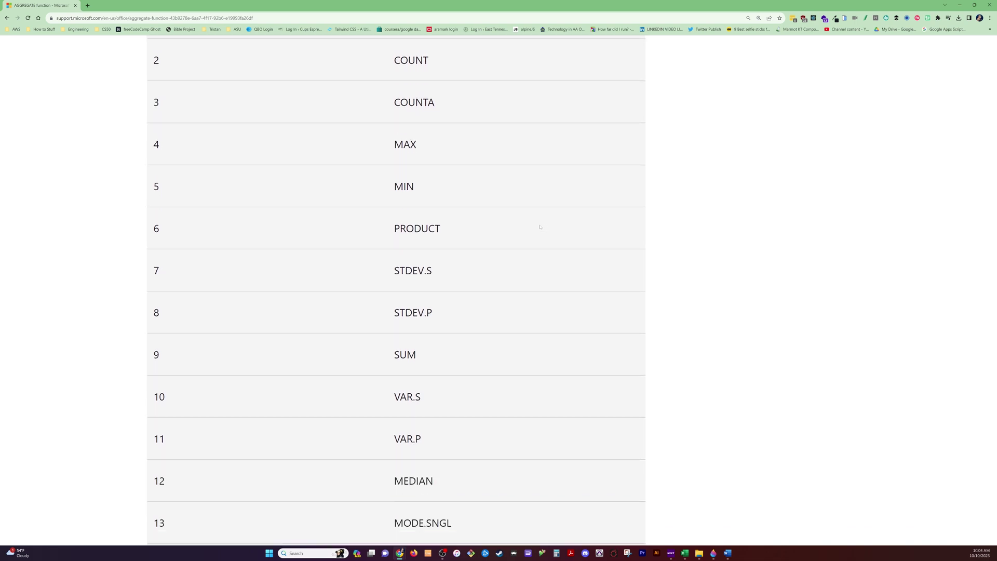
scroll(545, 221, "up", 7)
scroll(550, 219, "down", 2)
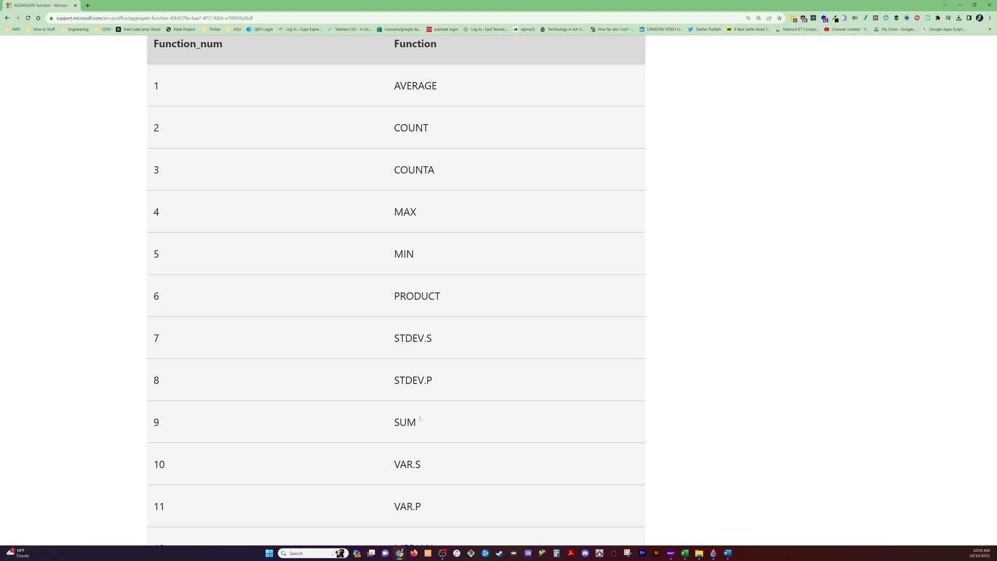
scroll(419, 422, "down", 7)
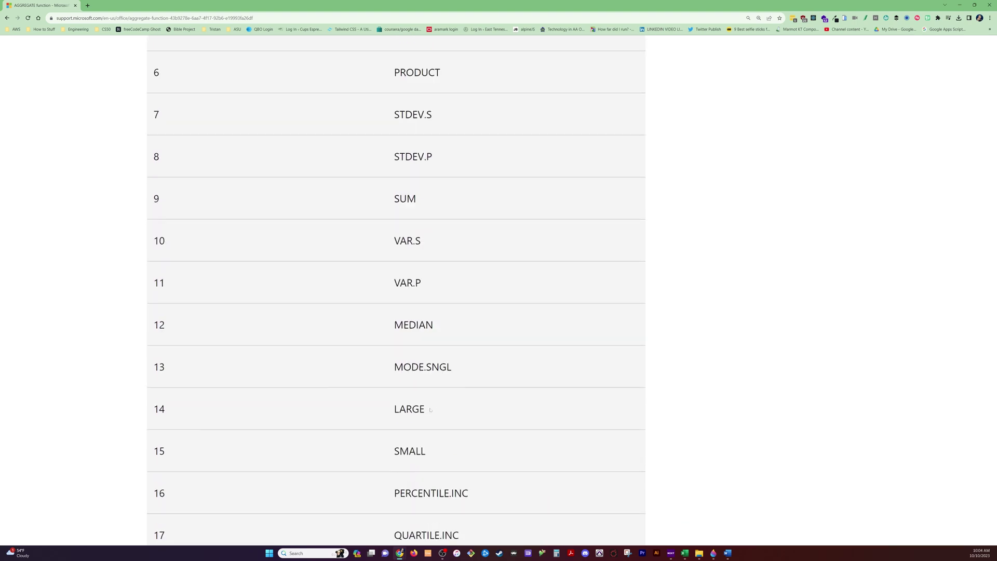
scroll(430, 226, "down", 8)
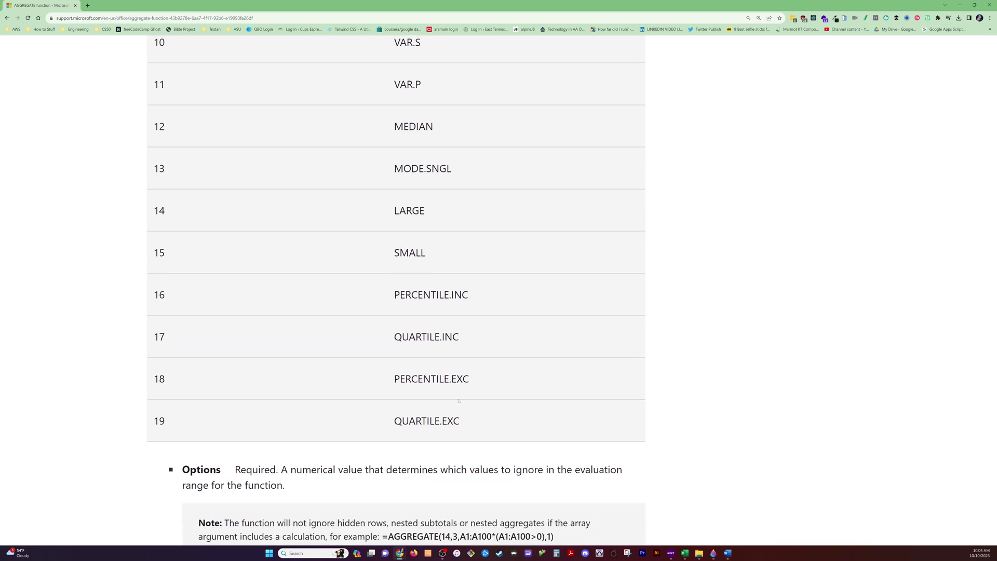
scroll(431, 226, "down", 2)
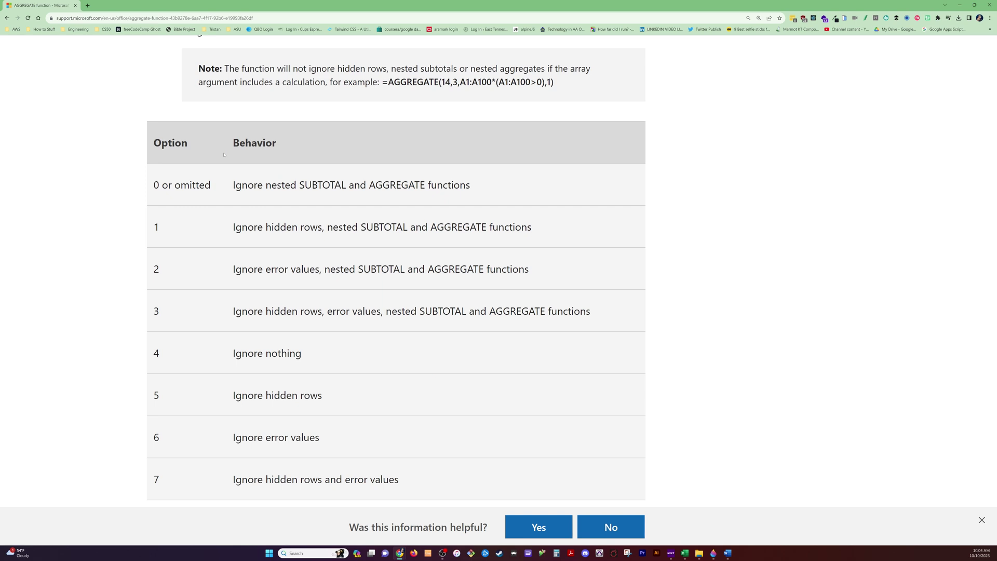
- Highlight the descriptions of AGGREGATE options 3, 4 and 6
left_click_drag(235, 269, 316, 269)
left_click_drag(254, 311, 405, 311)
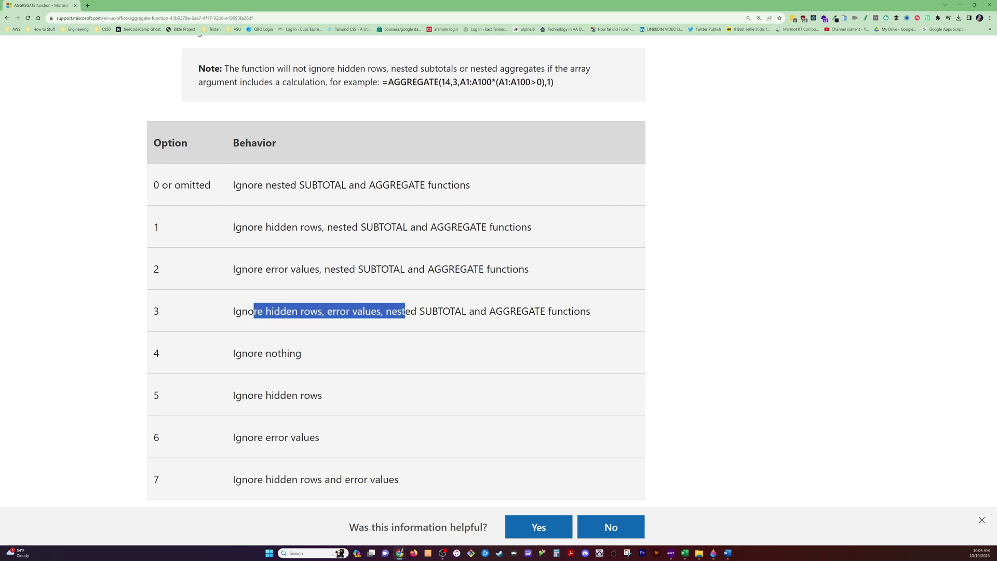
left_click_drag(235, 353, 315, 368)
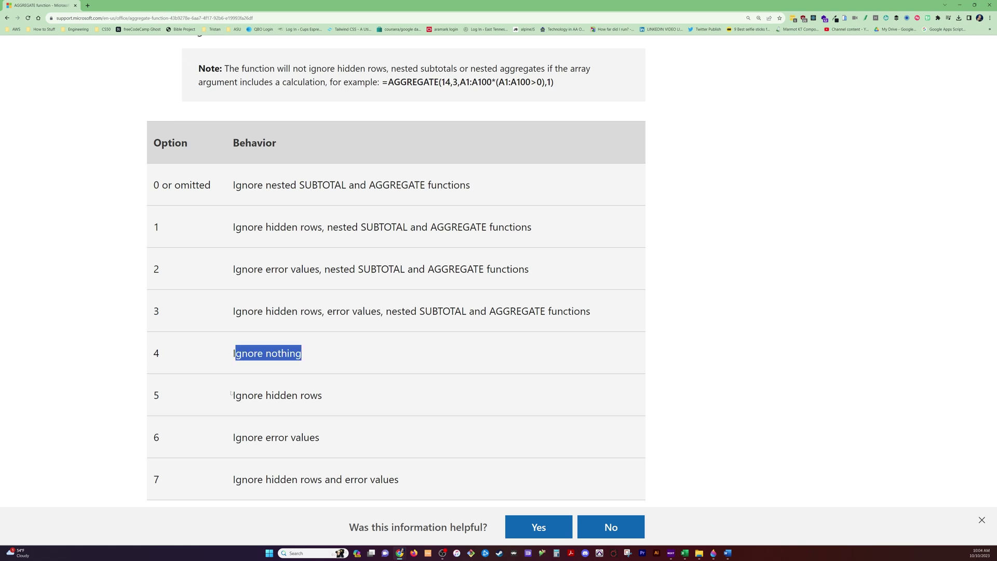
left_click_drag(241, 437, 320, 437)
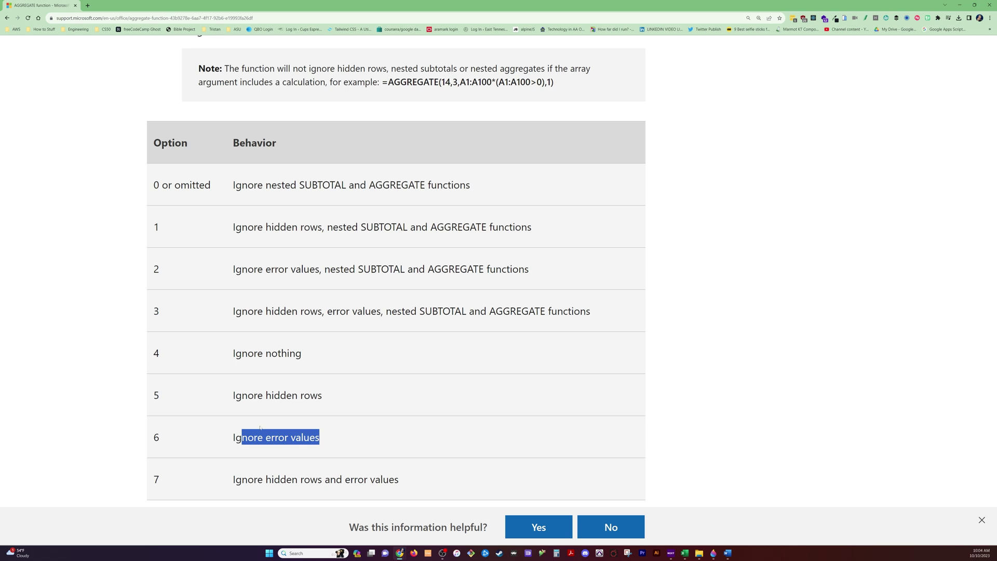
- Skim the rest of the article and switch back to the Excel workbook
scroll(259, 426, "down", 9)
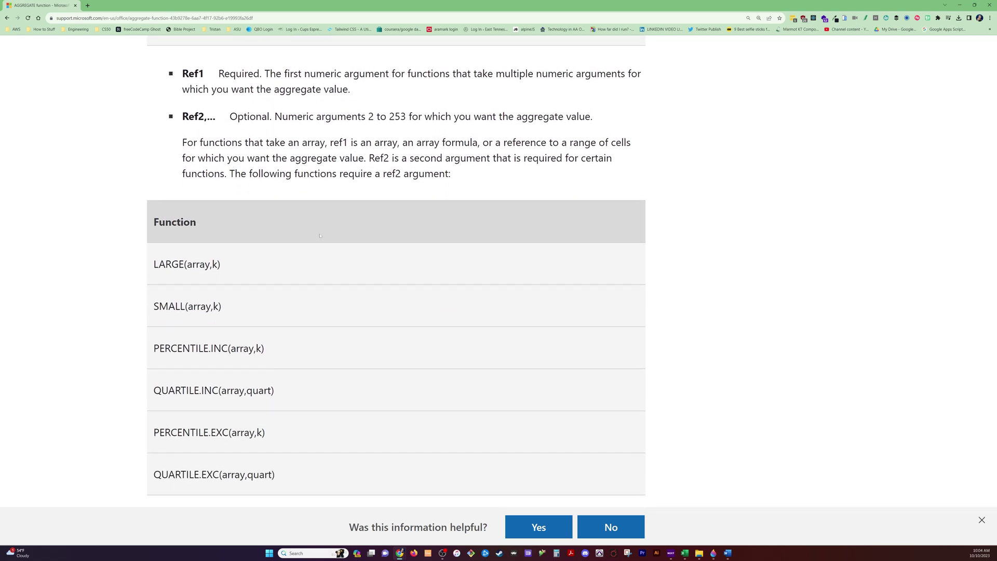
scroll(328, 198, "up", 10)
scroll(328, 198, "down", 1)
left_click_drag(234, 491, 285, 476)
scroll(407, 202, "down", 3)
scroll(407, 201, "up", 11)
scroll(396, 270, "up", 10)
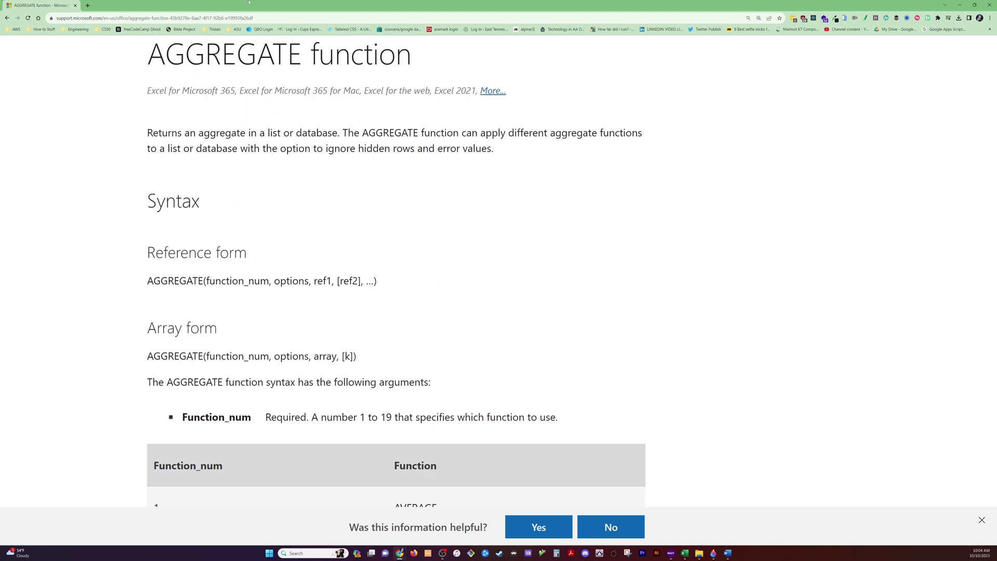
key("alt+Tab")
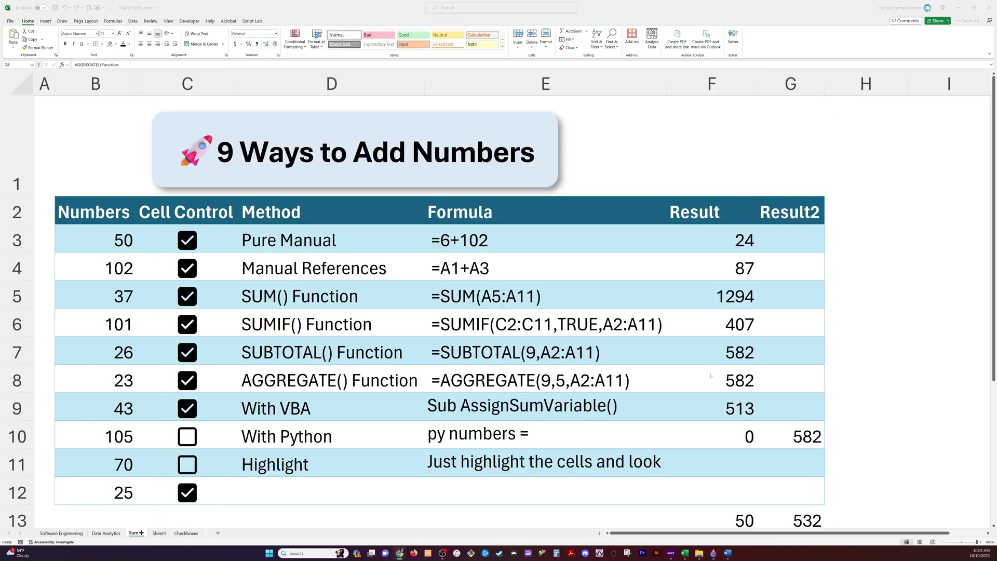
double_click(710, 375)
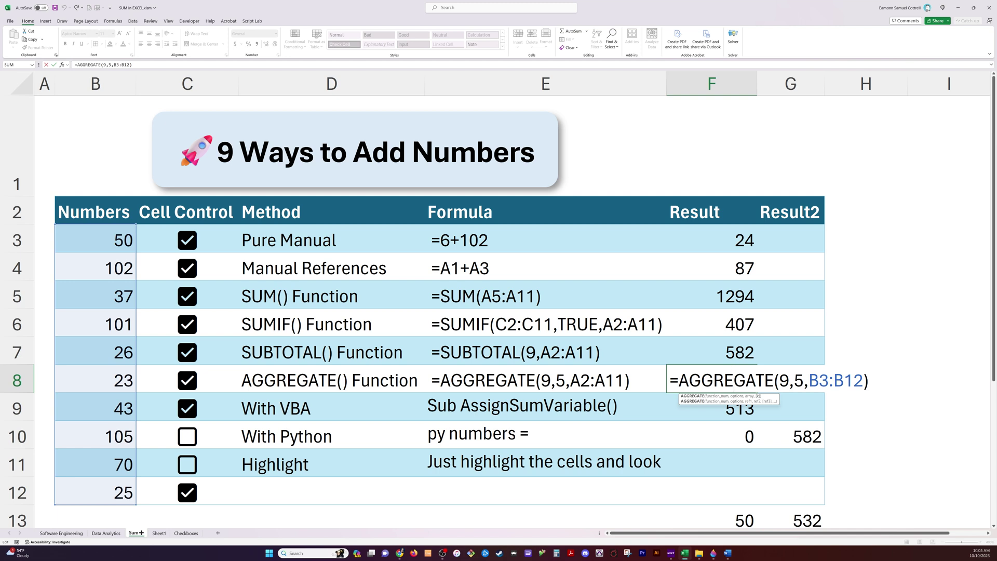
double_click(798, 380)
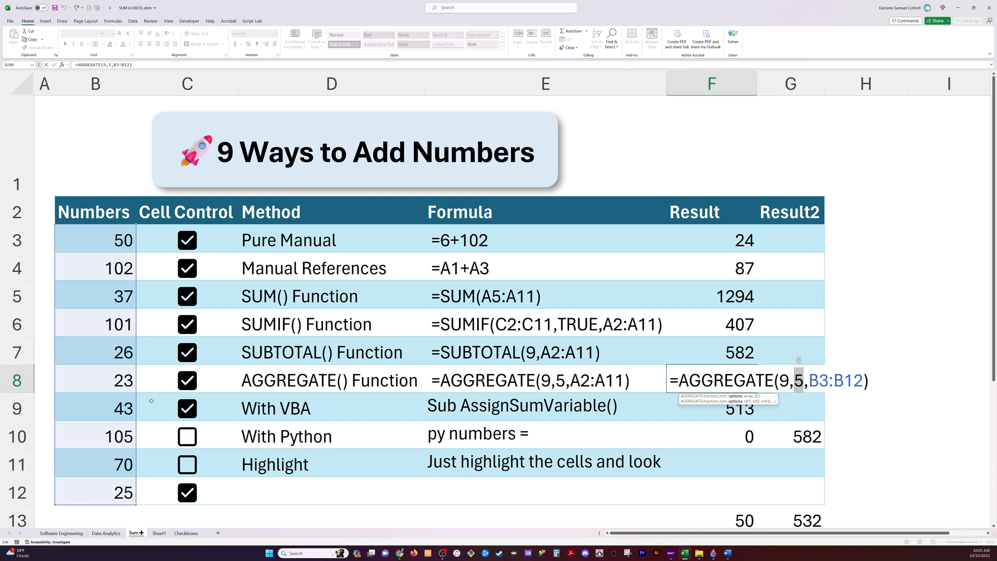
left_click(689, 380)
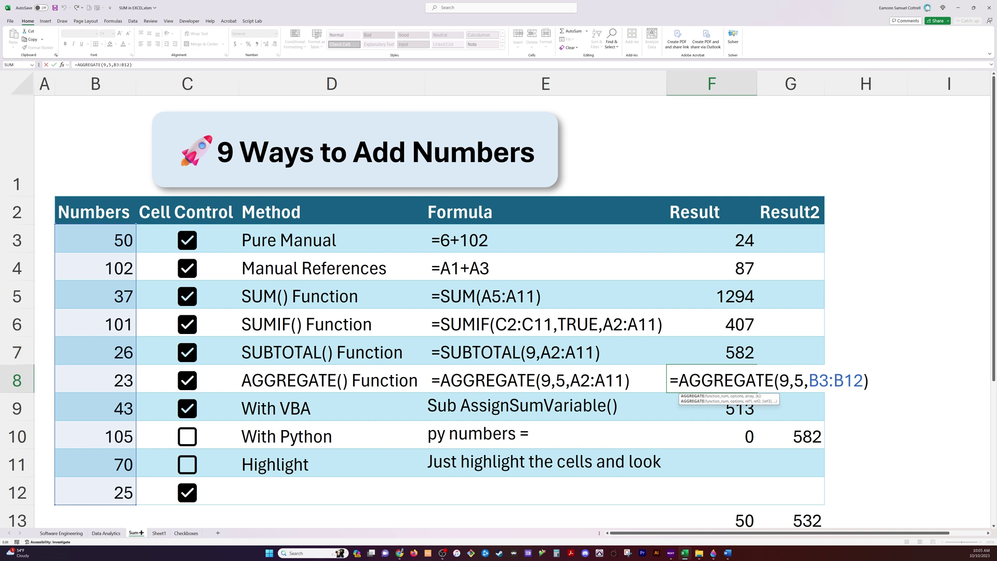
key("Return")
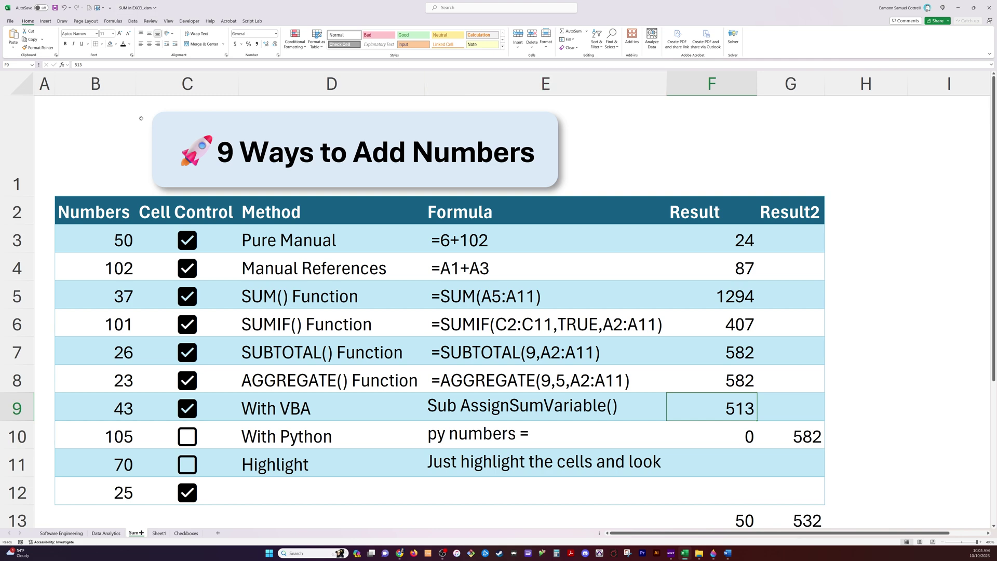
- Hide row 6 (SUMIF) so F8's AGGREGATE result drops to 481, then go to Developer
right_click(18, 320)
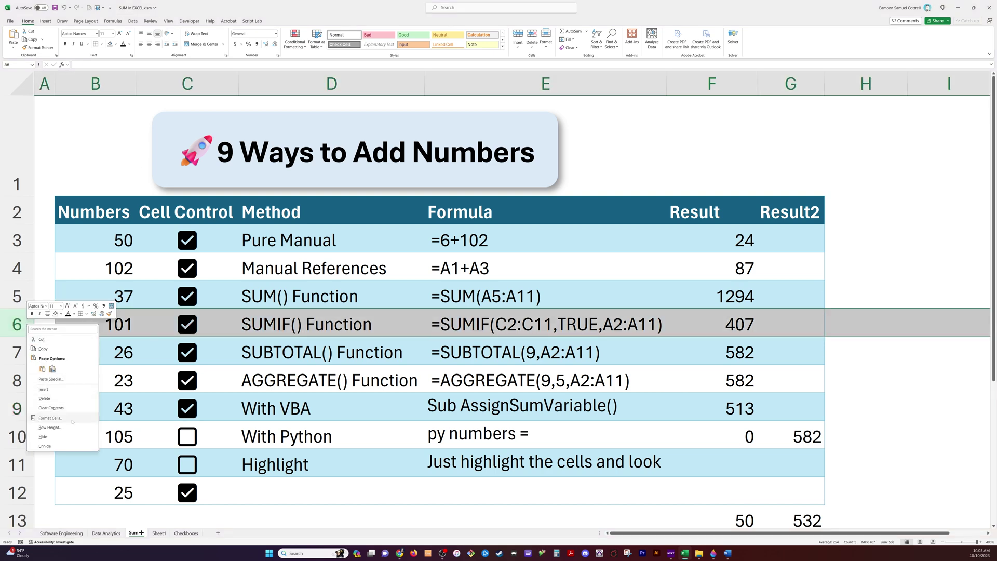
left_click(72, 437)
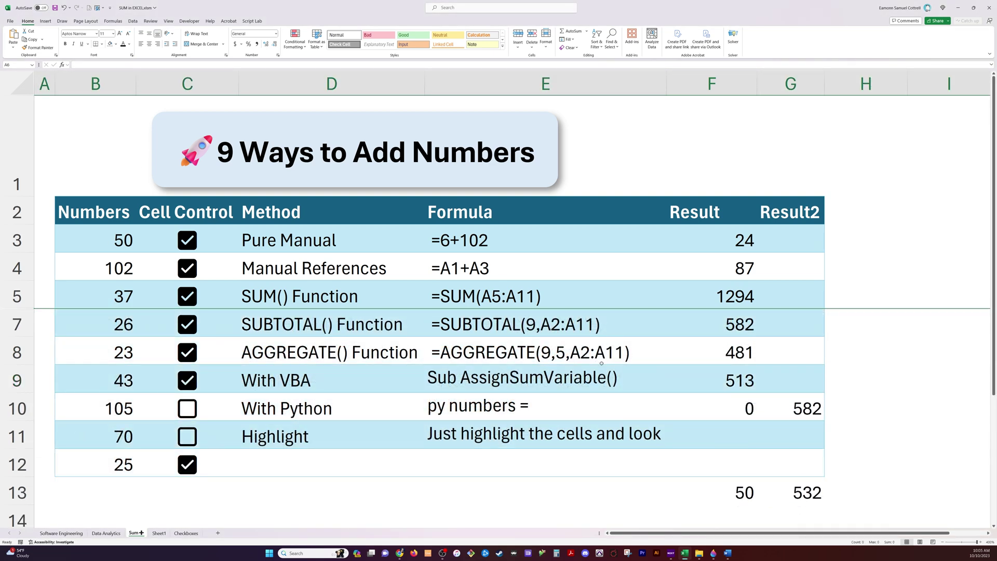
left_click(752, 352)
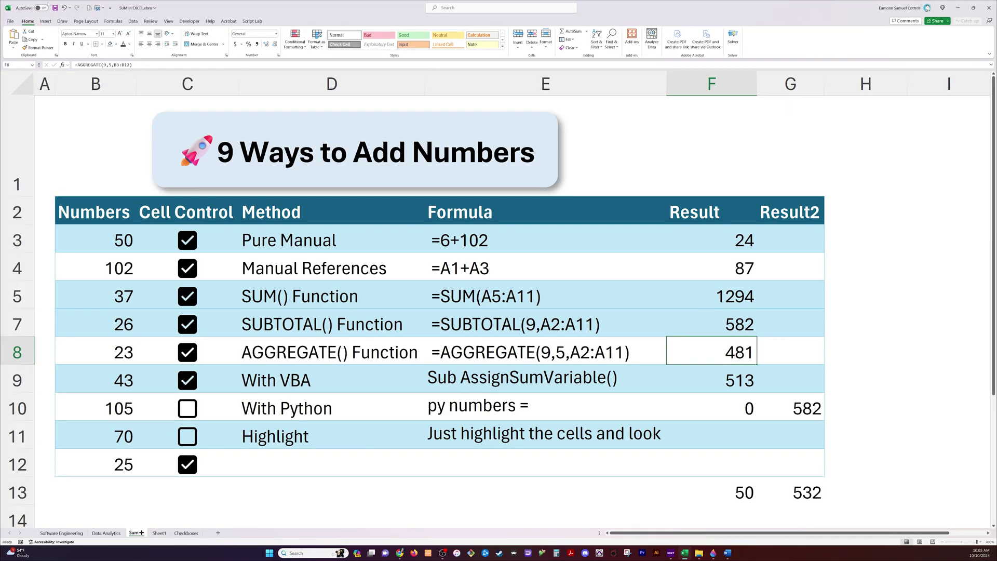
left_click(187, 22)
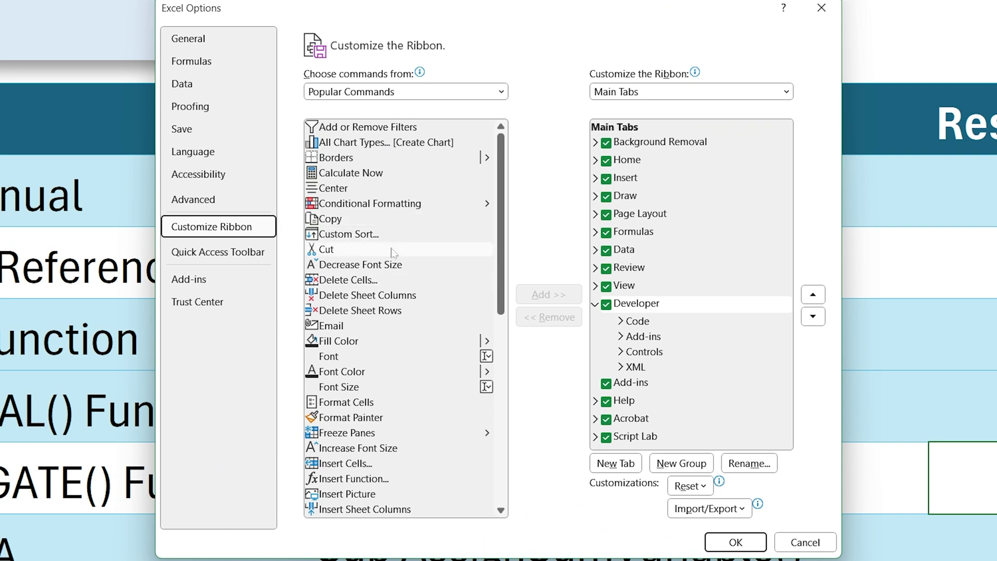
- Enable the Developer tab in the ribbon options and open the Visual Basic editor
left_click(421, 294)
left_click(639, 307)
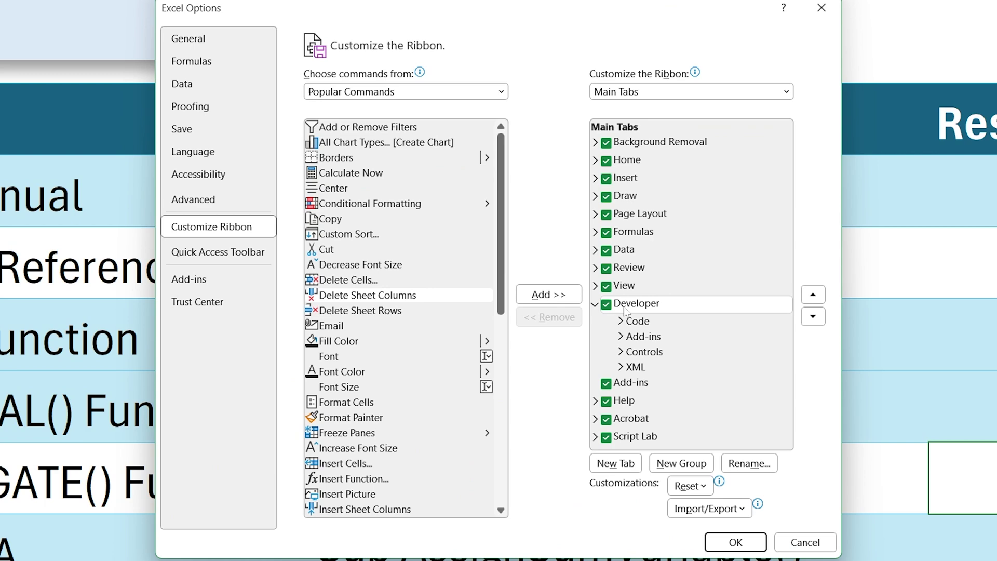
left_click(735, 542)
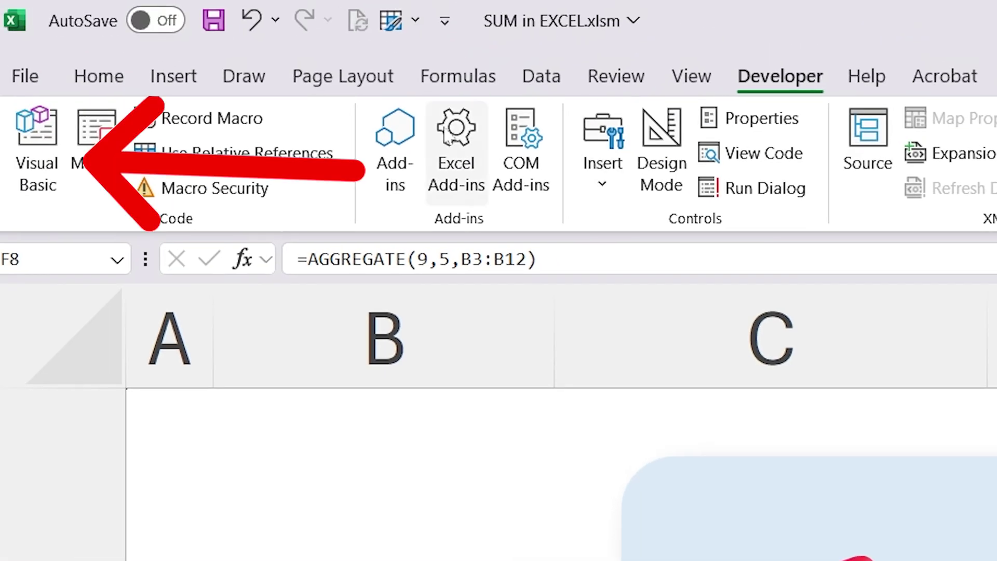
left_click(27, 161)
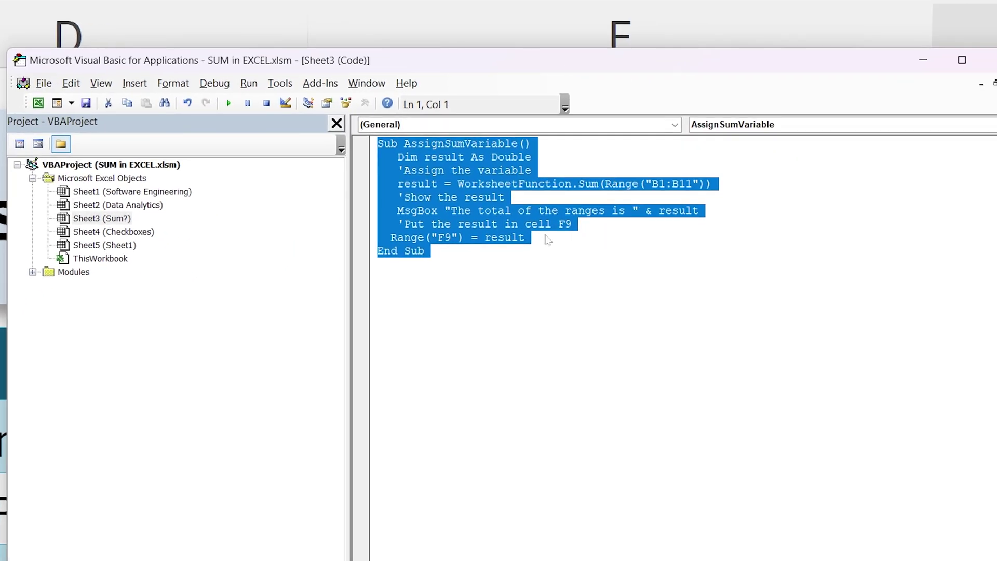
- Clear the code selection and place the cursor at the end of the AssignSumVariable macro
left_click(550, 210)
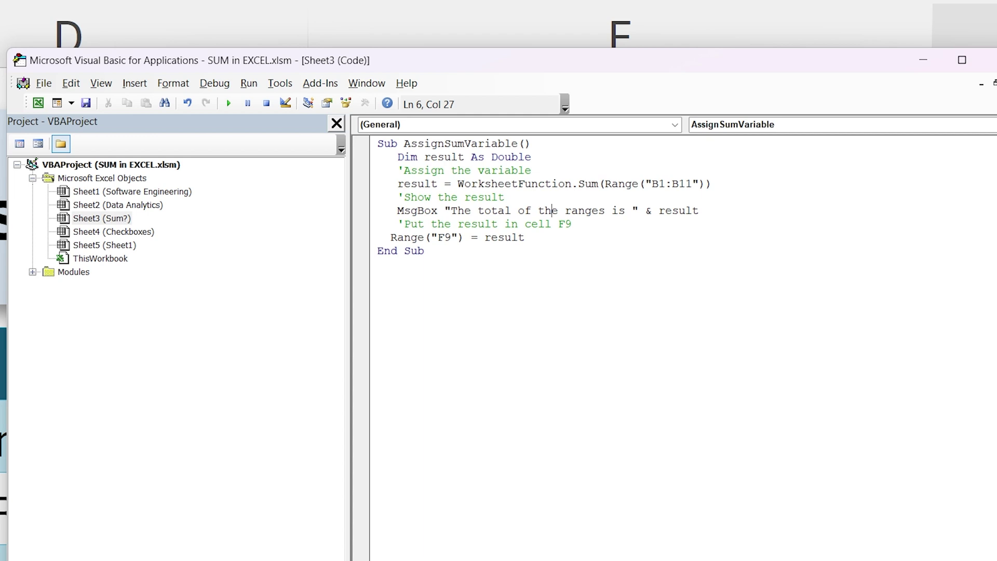
left_click(425, 250)
- Walk through the macro's name line, the Sum over B1:B11 and the total message line
left_click_drag(383, 144, 470, 157)
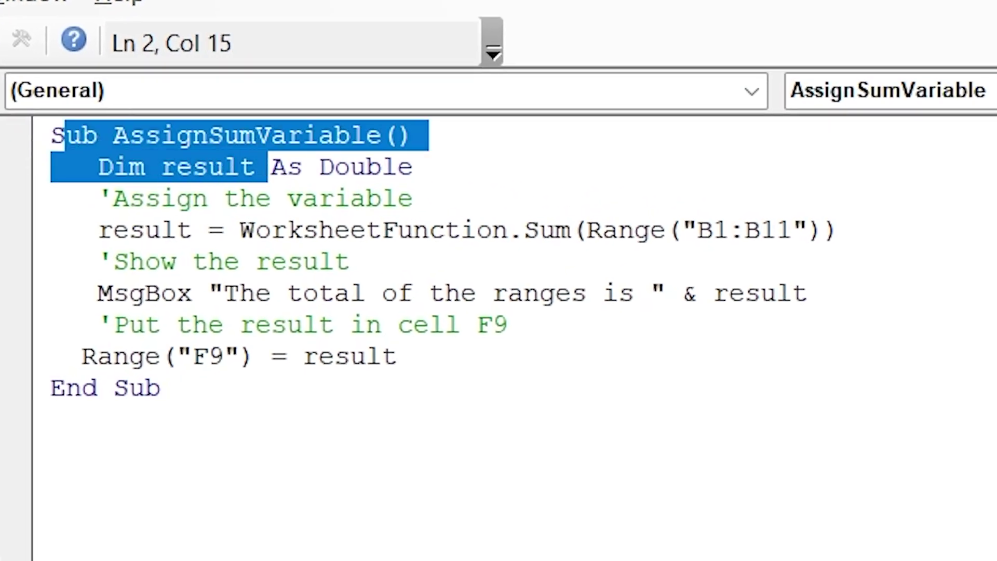
left_click_drag(268, 166, 426, 136)
left_click(415, 198)
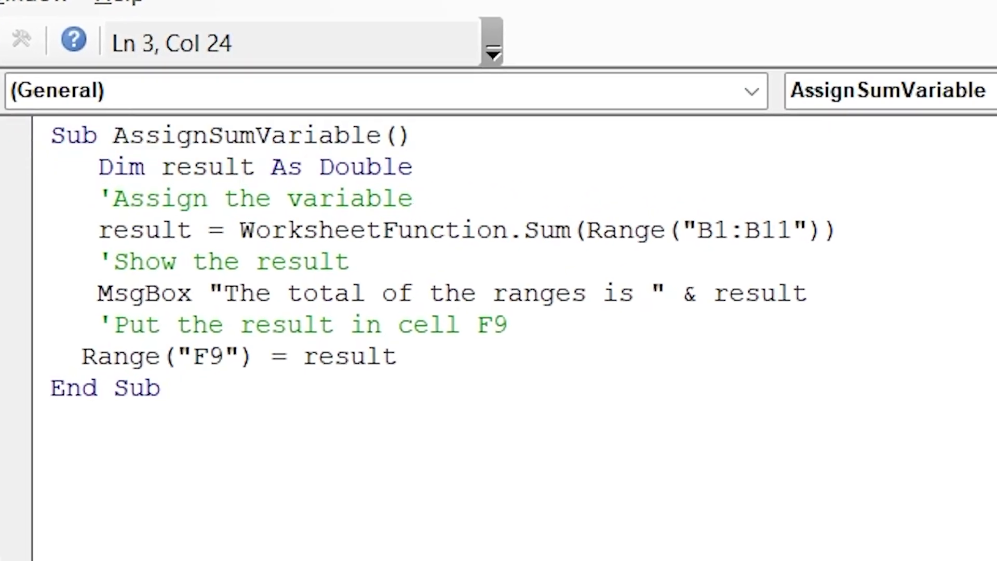
left_click_drag(459, 230, 837, 230)
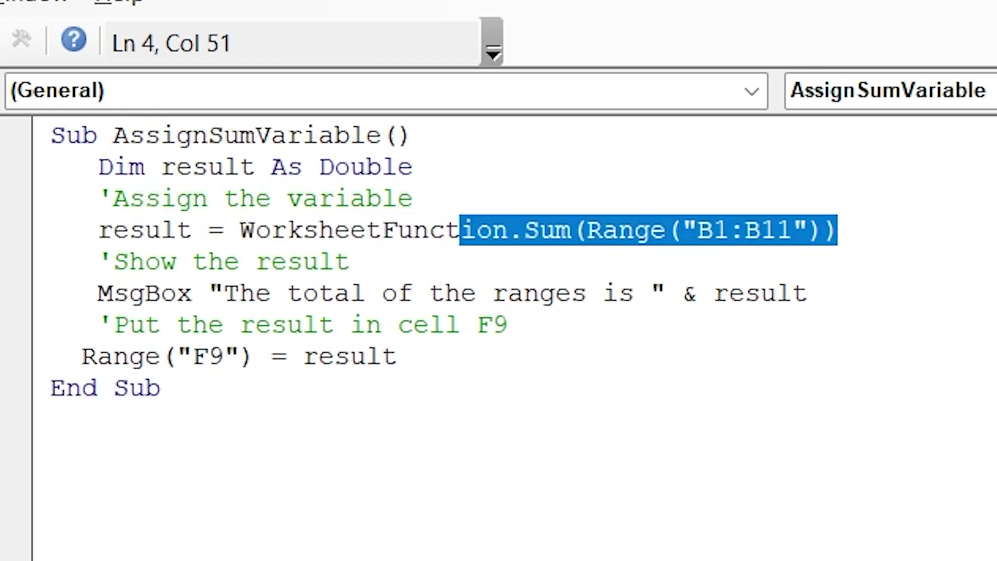
left_click_drag(112, 293, 790, 294)
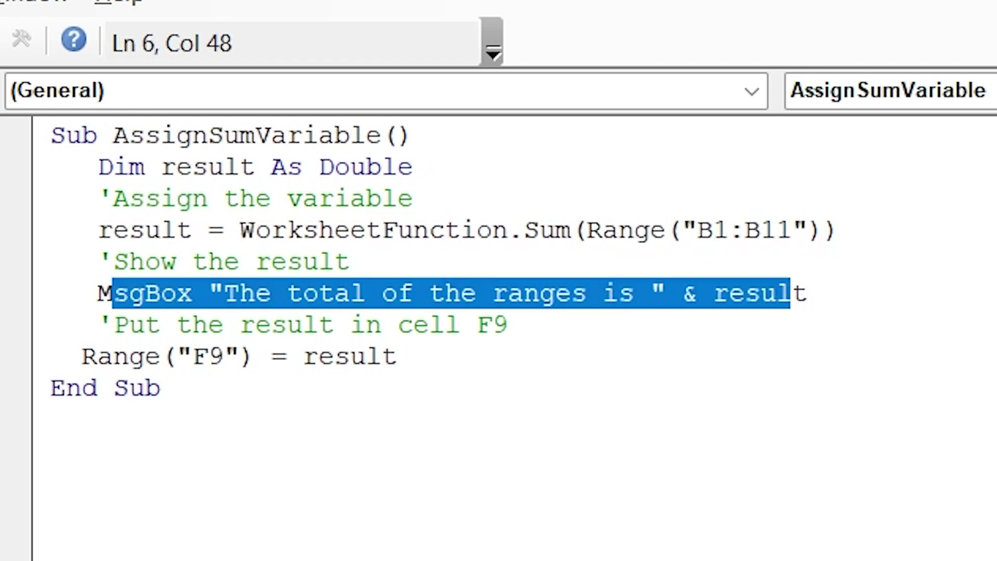
left_click(808, 293)
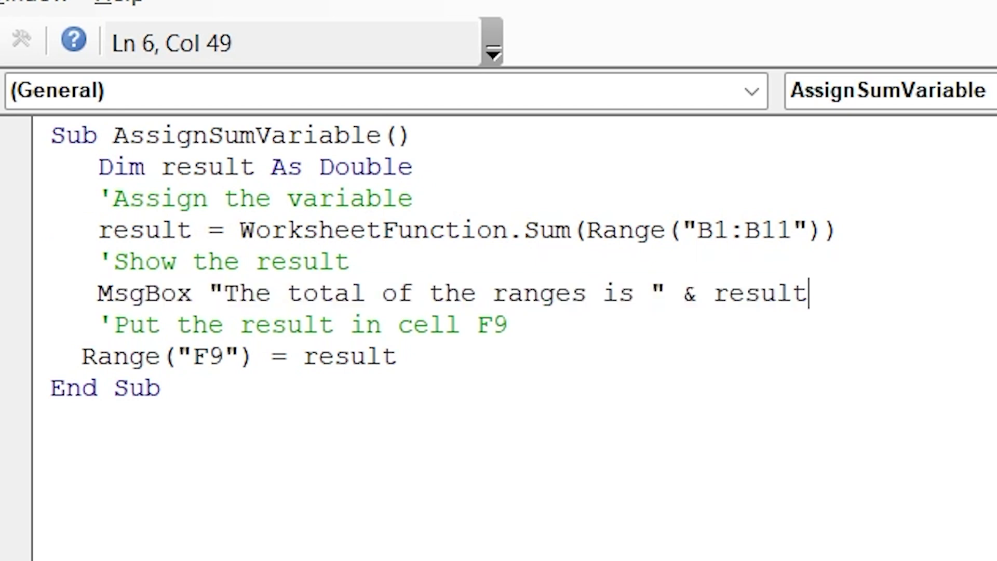
- Point out the line writing to F9, then run the macro so it reports a total of 557
left_click_drag(97, 356, 206, 356)
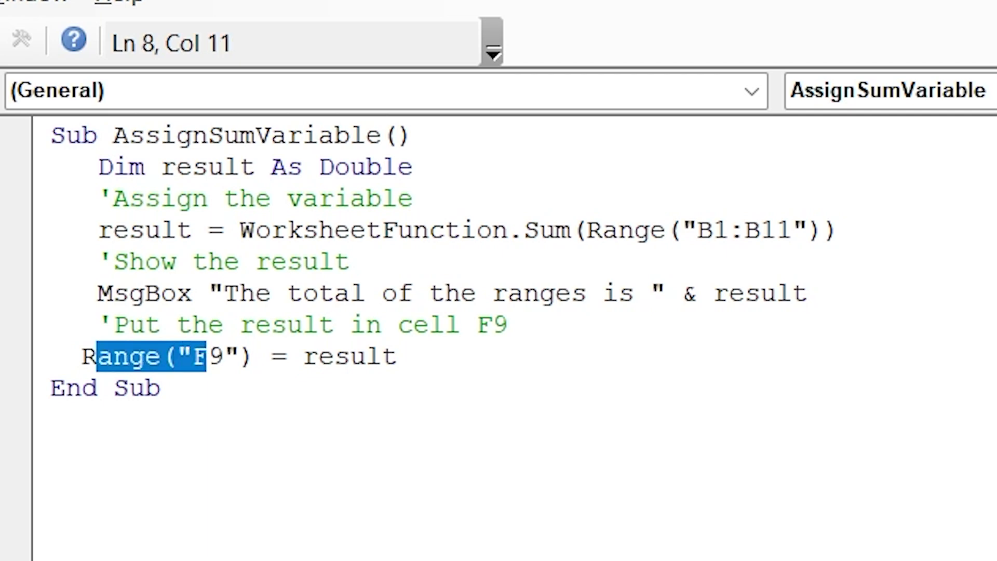
left_click(206, 356)
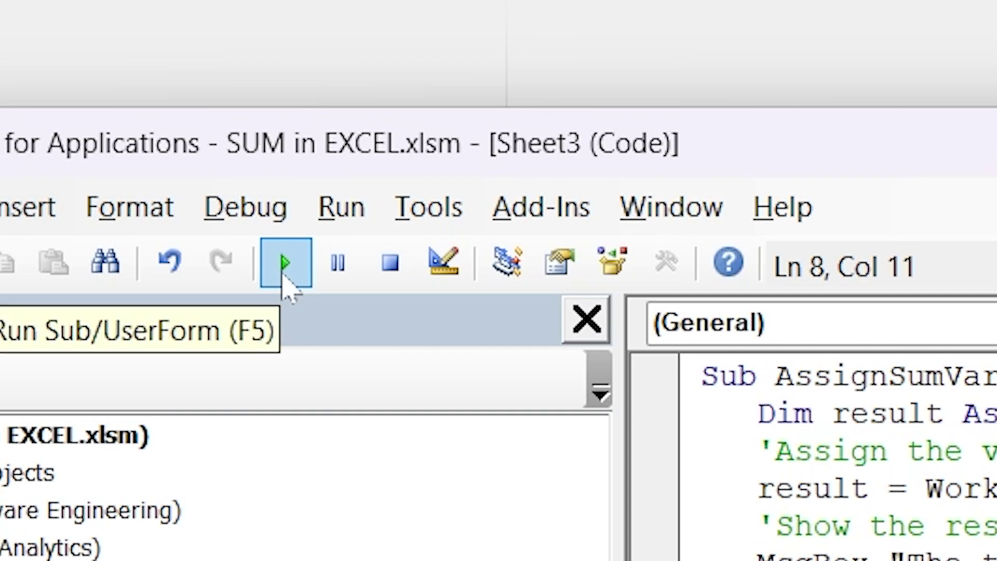
left_click(285, 275)
left_click_drag(477, 184, 996, 369)
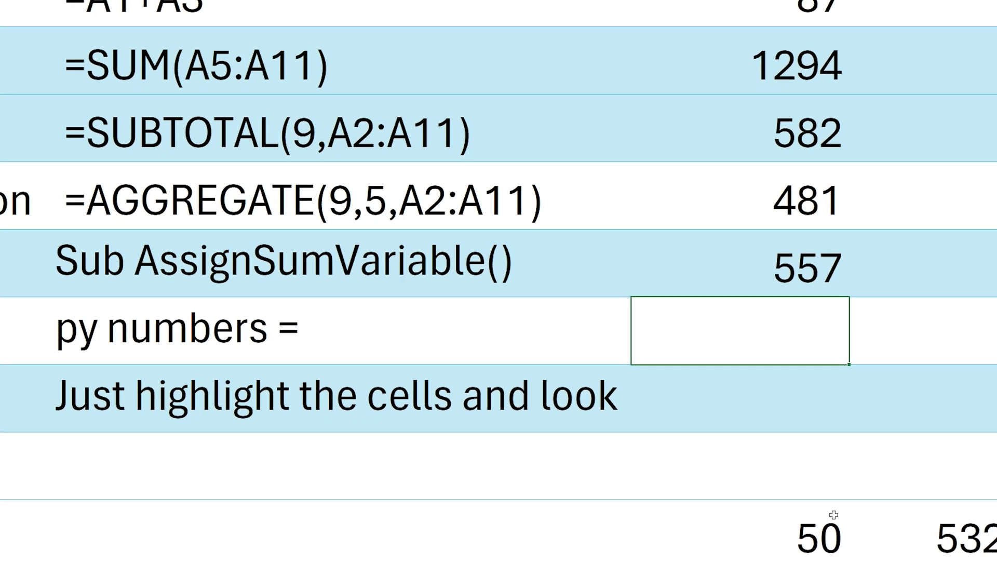
- Make F10 a Python cell running numbers = xl("'Sum+'!$B$3:$B$12") and numbers.sum()
type("=py")
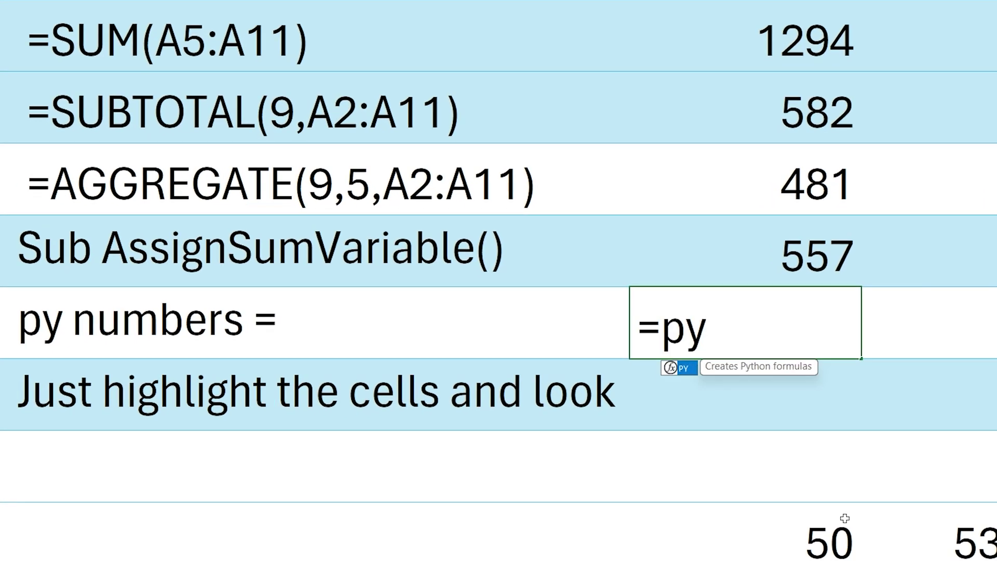
key("Tab")
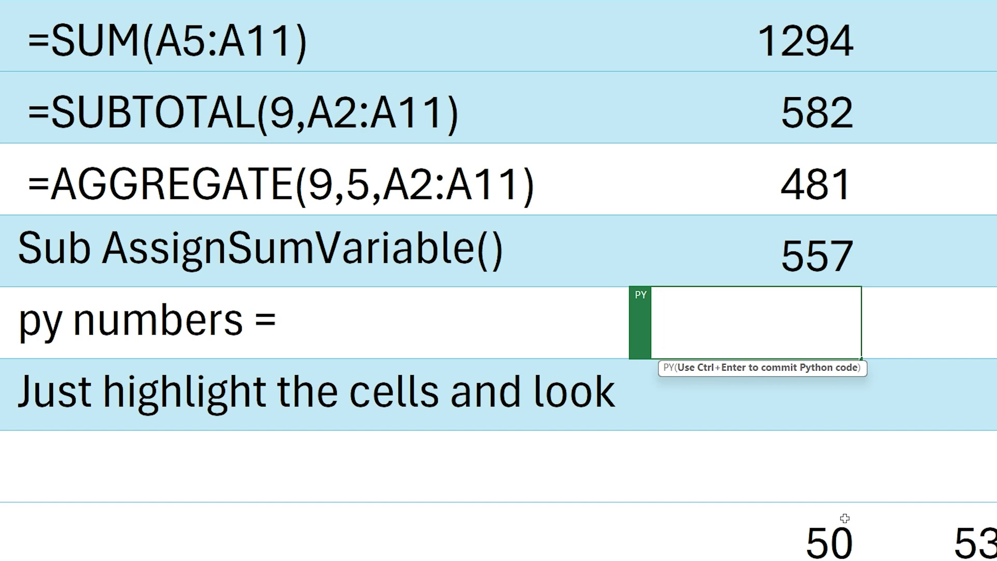
type("numbers = xl(\"'Sum+'!$B$3:$B$12\") numbers.sum()")
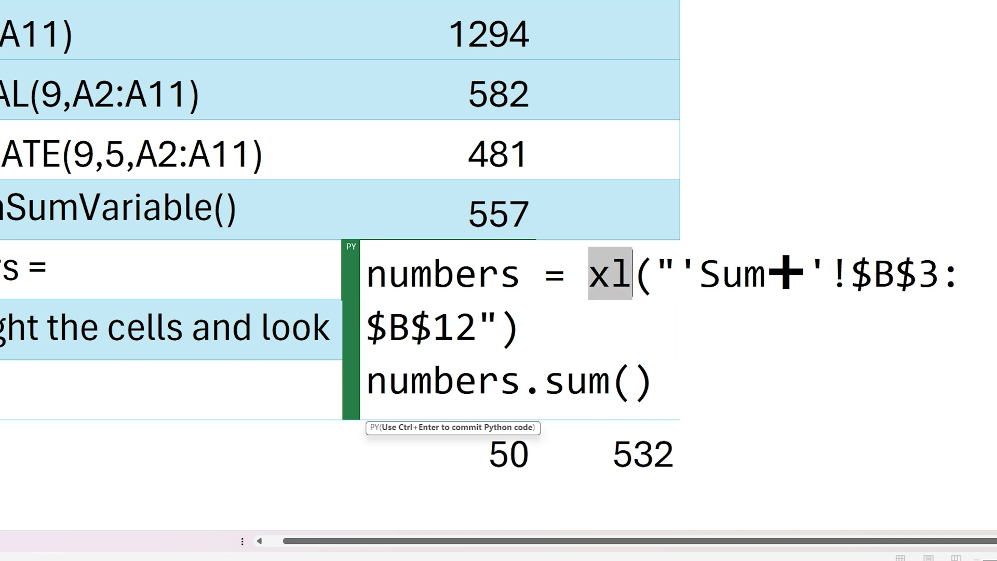
key("shift+Left")
key("shift+Left")
key("shift+Left")
key("shift+Left")
key("shift+Left")
key("shift+Left")
key("shift+Left")
key("shift+Left")
key("shift+Left")
key("shift+Left")
key("shift+Left")
key("shift+Left")
key("shift+Left")
key("shift+Left")
key("shift+Left")
key("shift+Left")
key("shift+Left")
key("shift+Left")
key("shift+Left")
key("shift+Left")
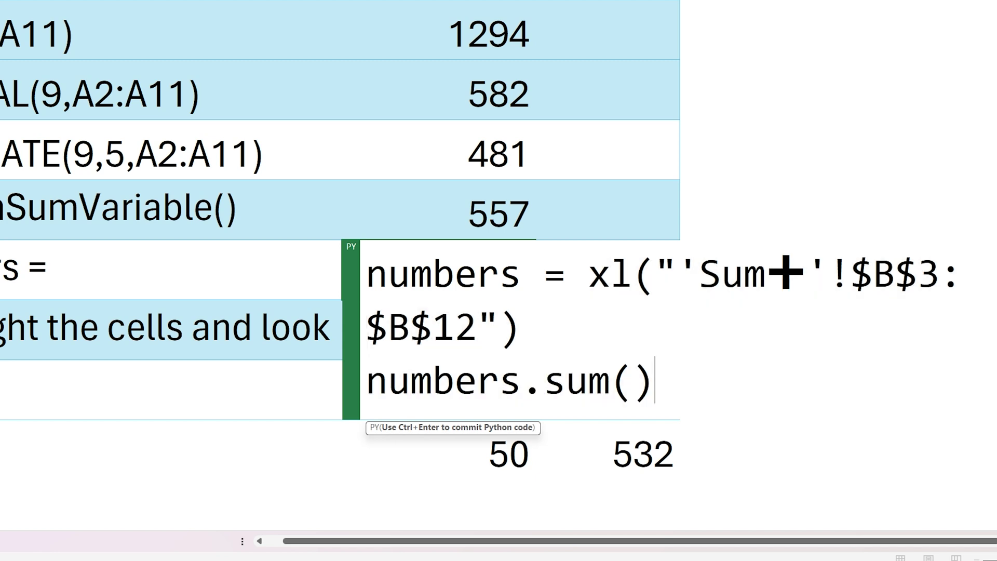
key("ctrl+Return")
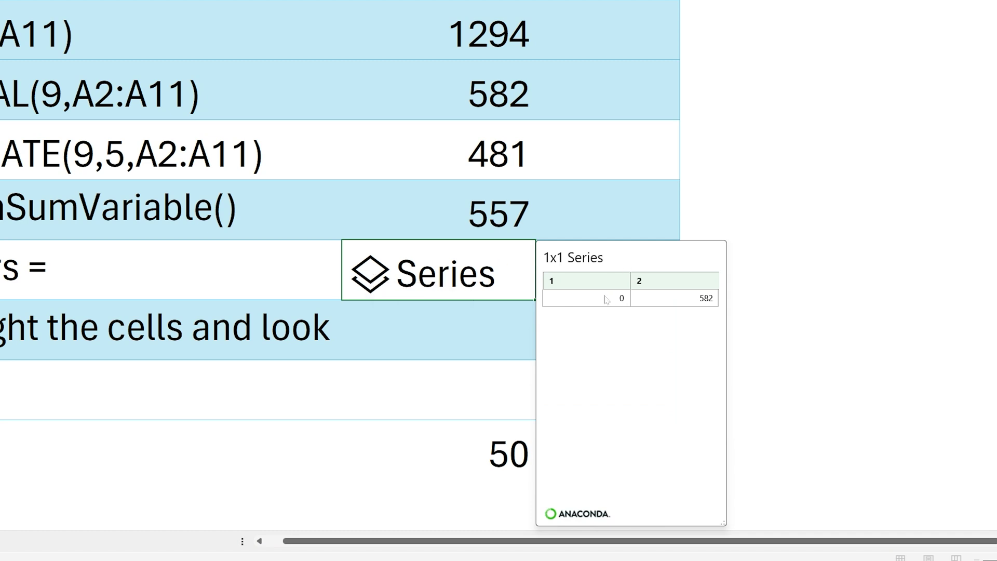
- Inspect the 582 in the Series preview, then insert and delete a Python_str field
left_click(707, 304)
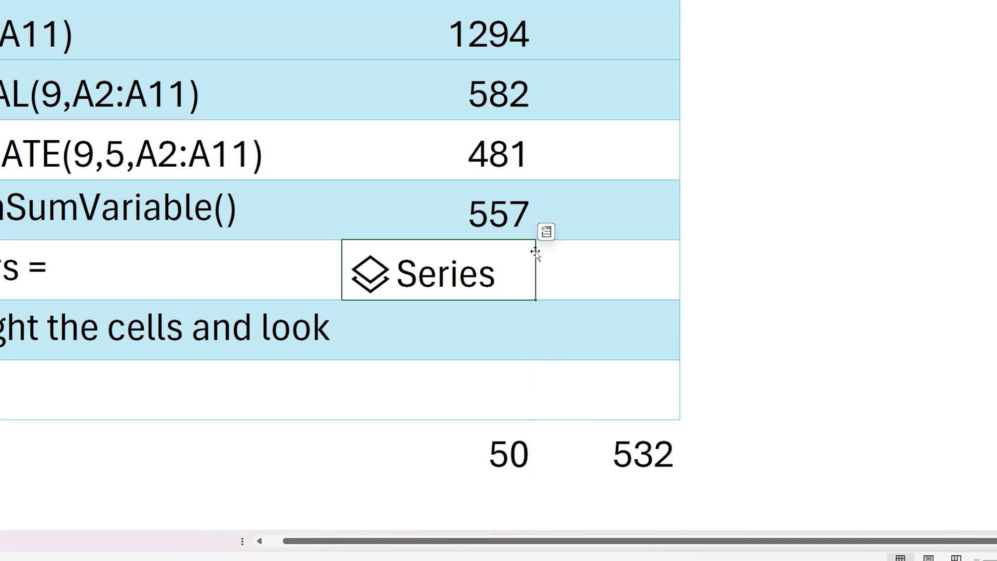
left_click(545, 231)
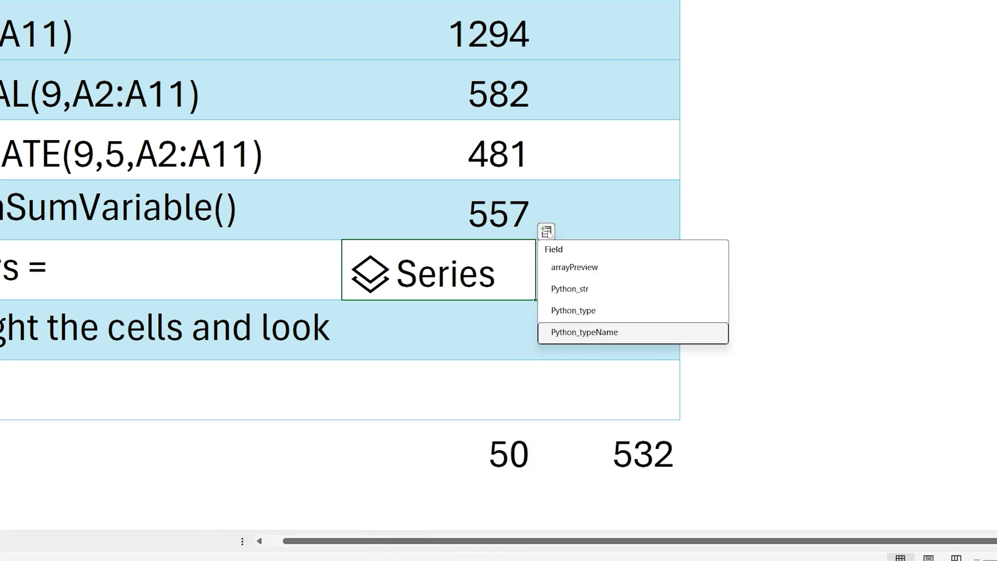
left_click(580, 291)
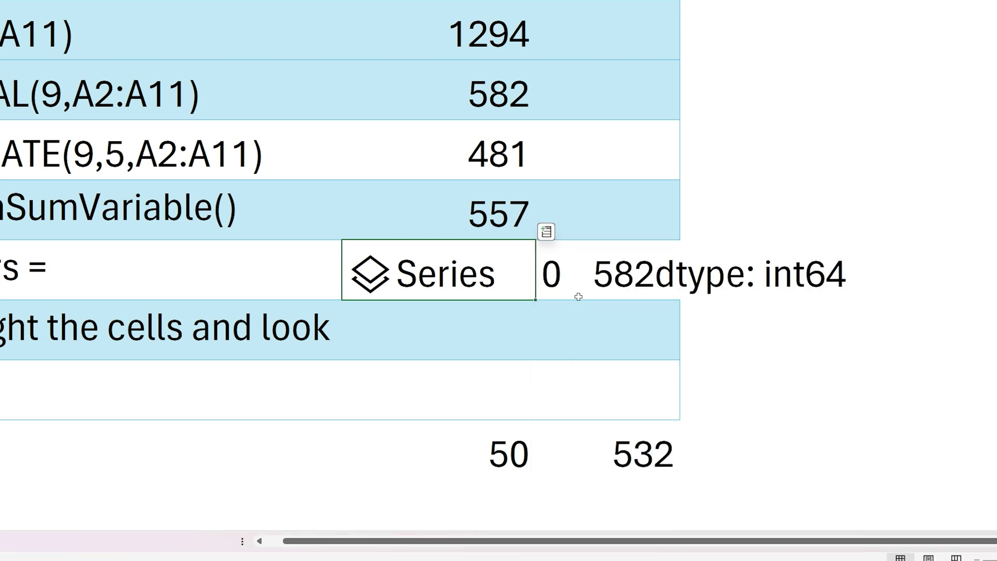
left_click(653, 270)
key("Delete")
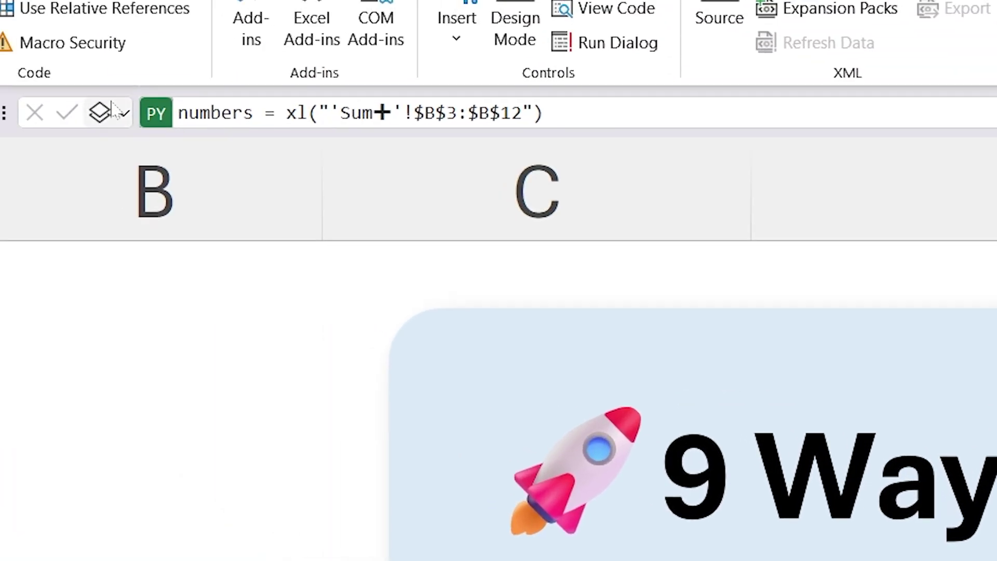
- Switch the Python output to Excel Value so G10 shows 582
left_click(121, 115)
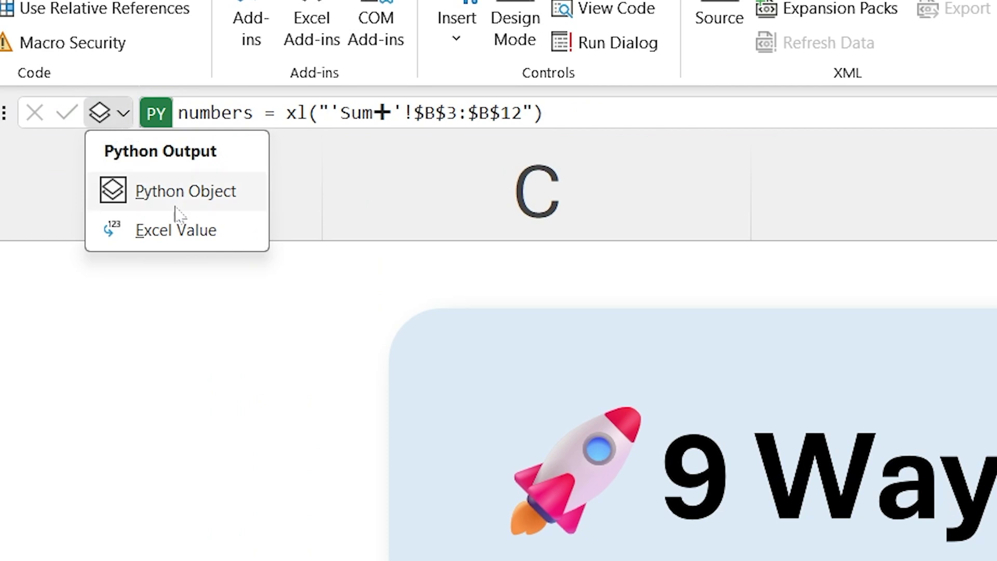
left_click(177, 233)
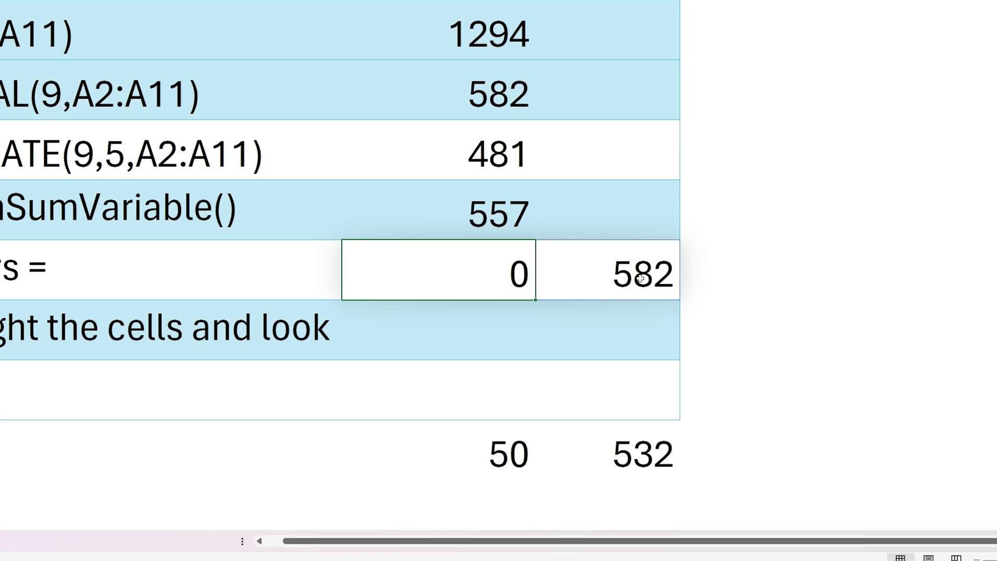
left_click(901, 410)
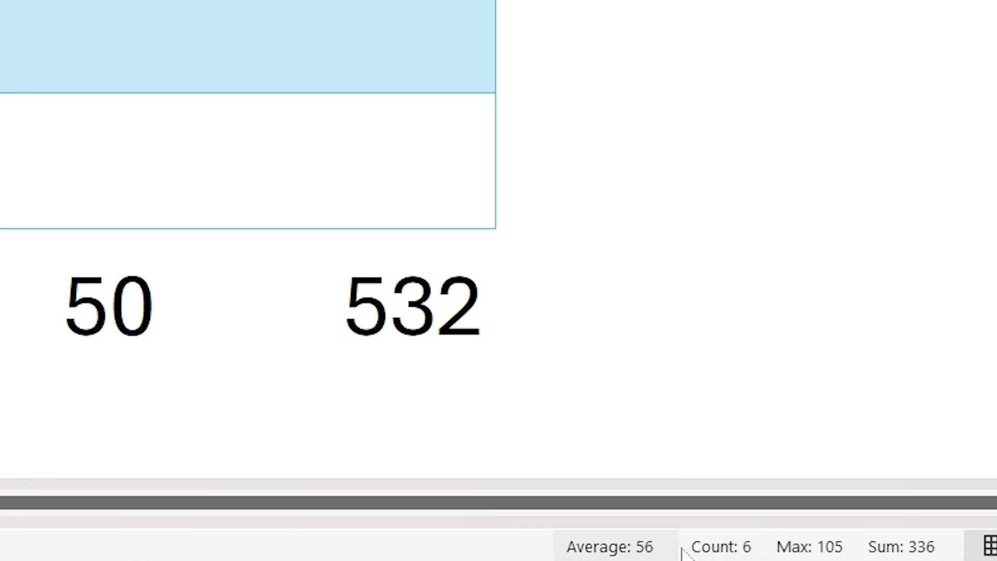
- Uncheck Maximum in the status bar options, leaving Average 56, Count 6 and Sum 336
right_click(878, 550)
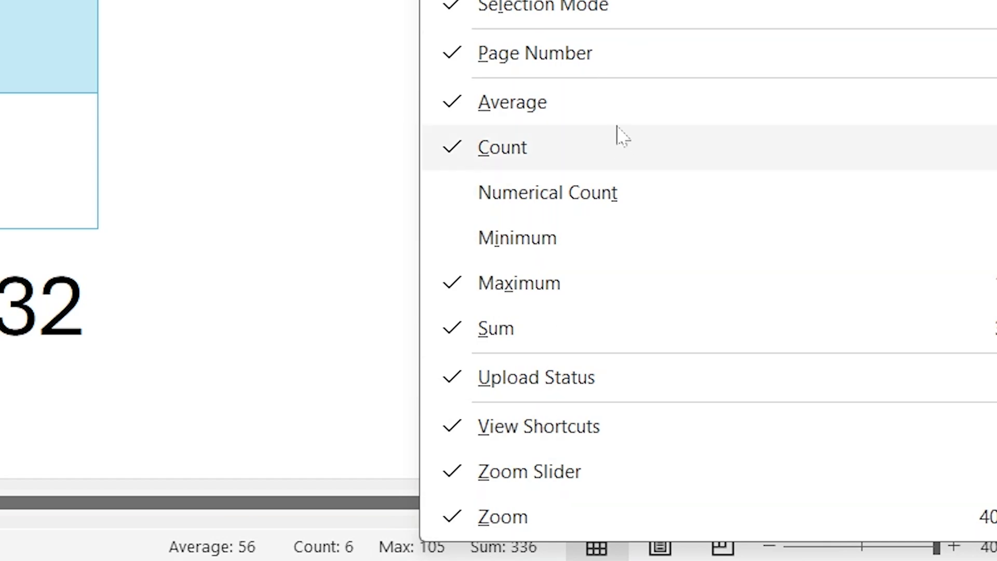
left_click(612, 237)
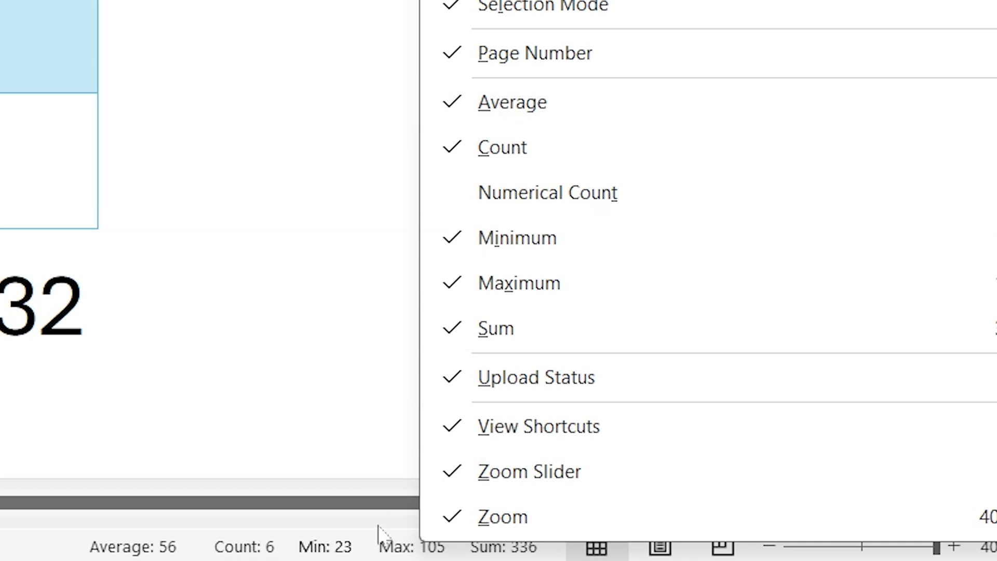
left_click(491, 248)
left_click(535, 287)
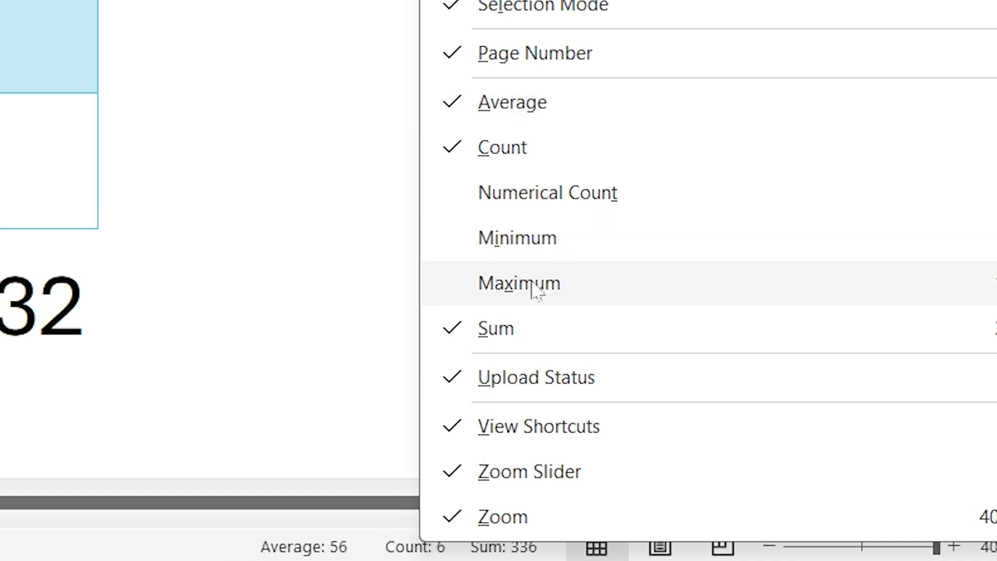